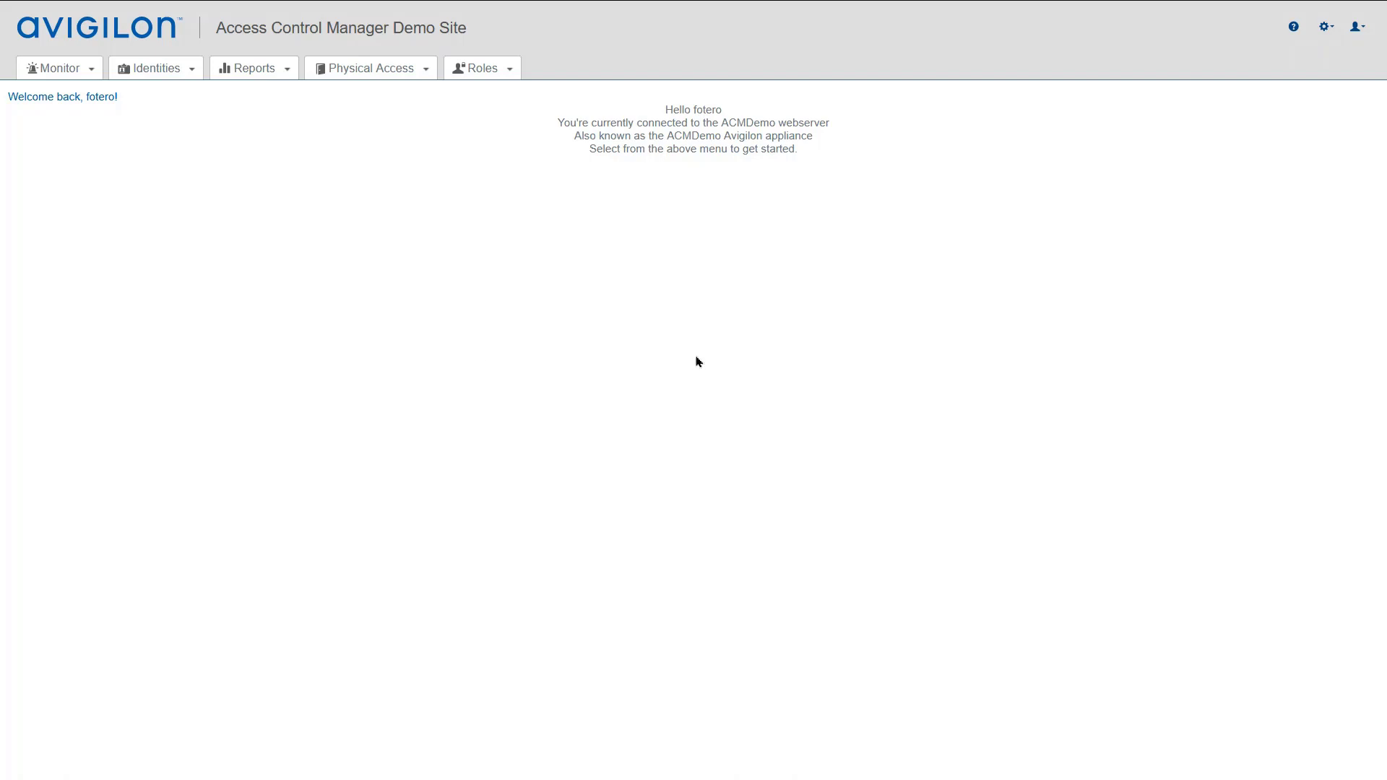
Step: Open the User Forms page from the Setup & Settings gear menu
click(1327, 29)
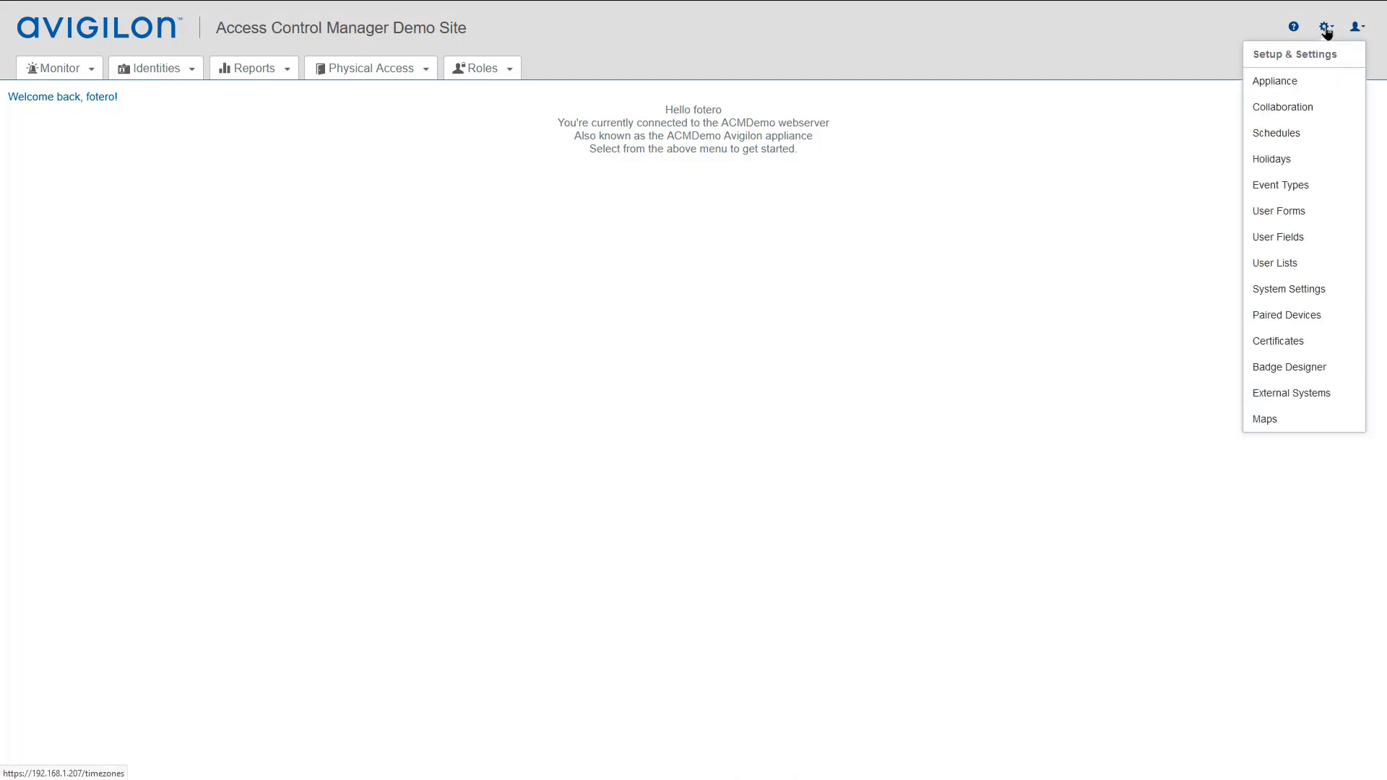
click(1283, 216)
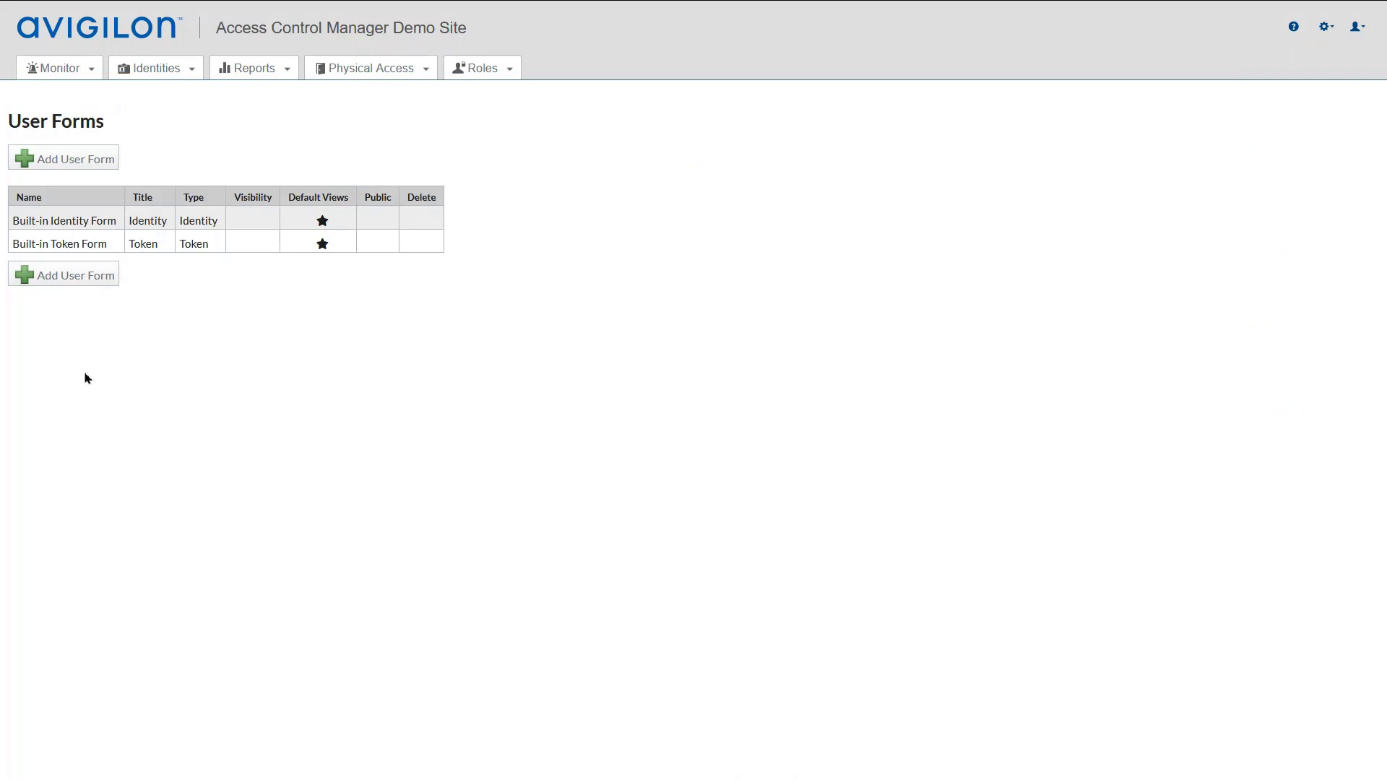
Step: Start a new user form of type Identity
click(63, 280)
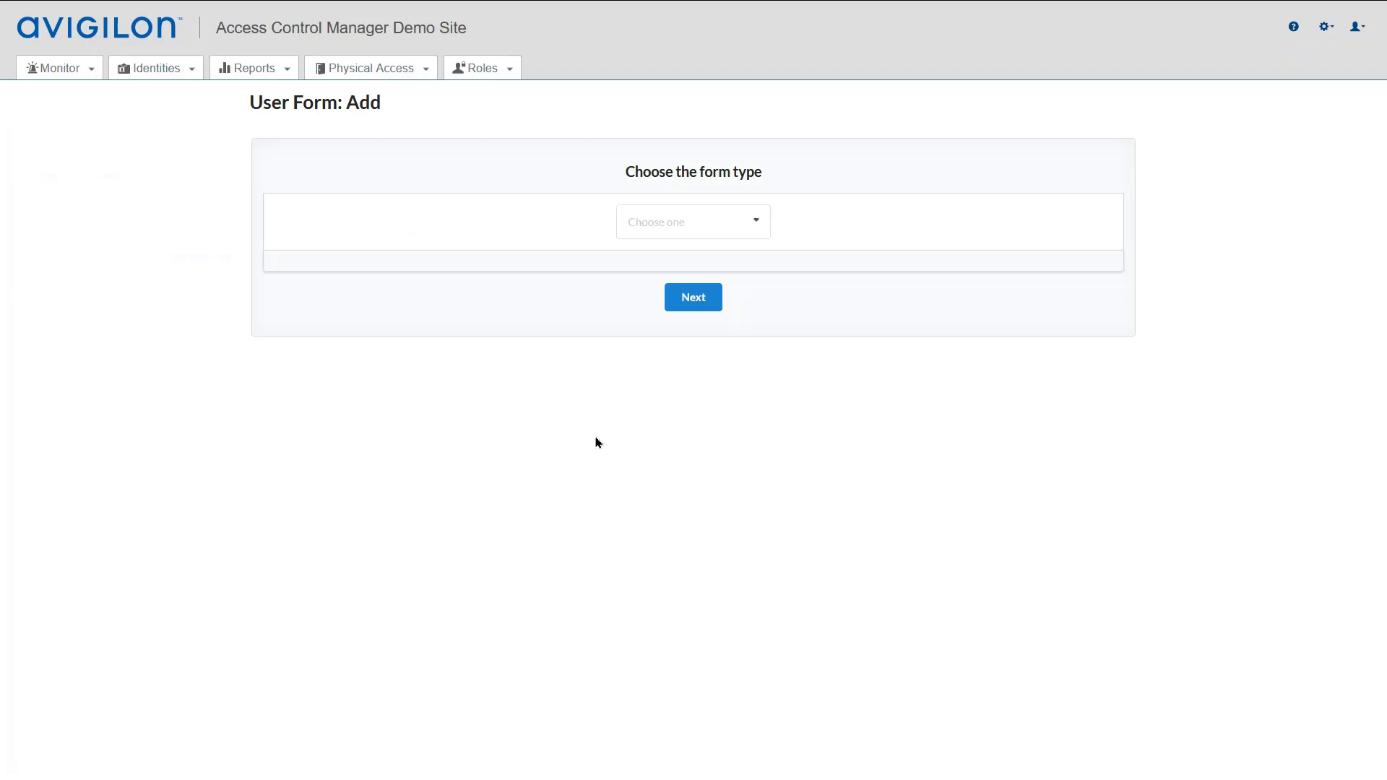
click(701, 233)
click(660, 256)
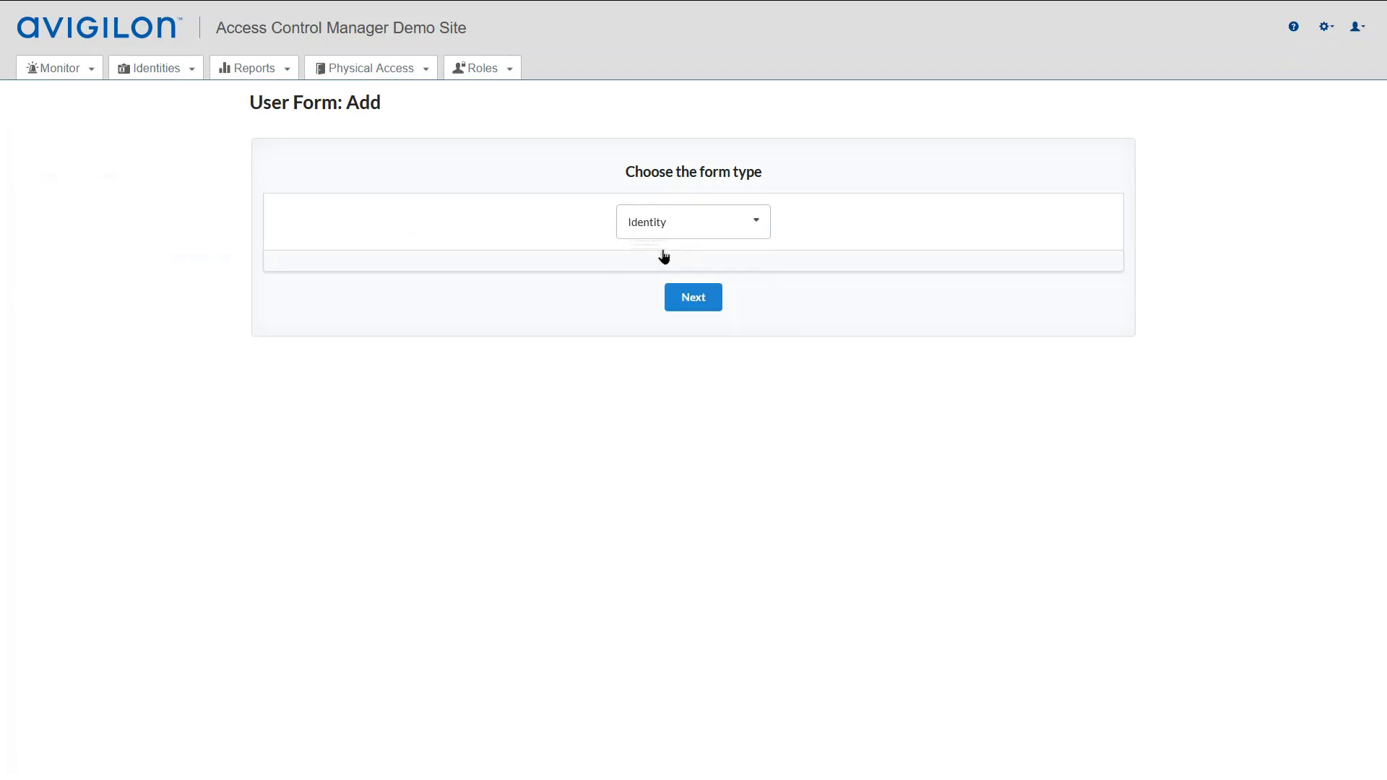
click(692, 303)
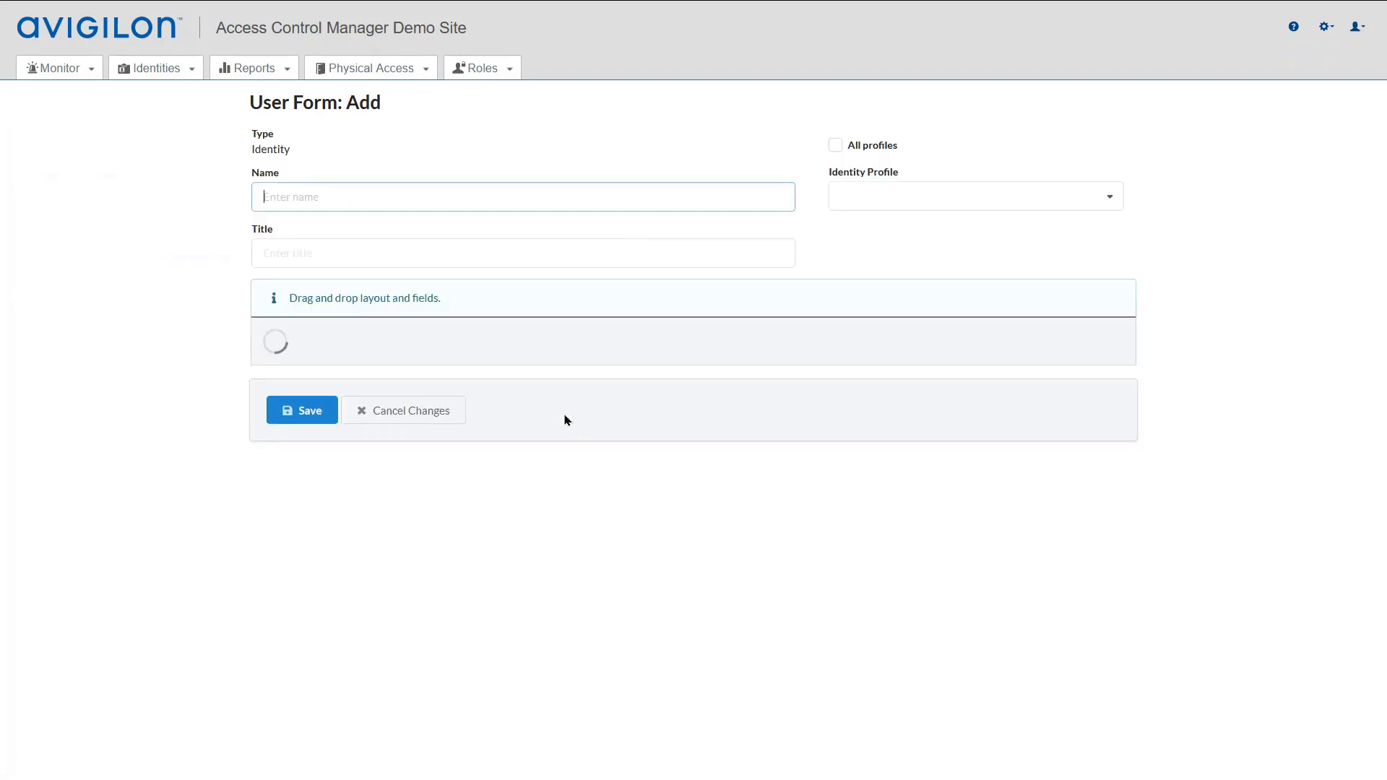
Step: Name the form 'Enrollment Operator' and give it the title 'Identity'
click(272, 199)
text(Enroll)
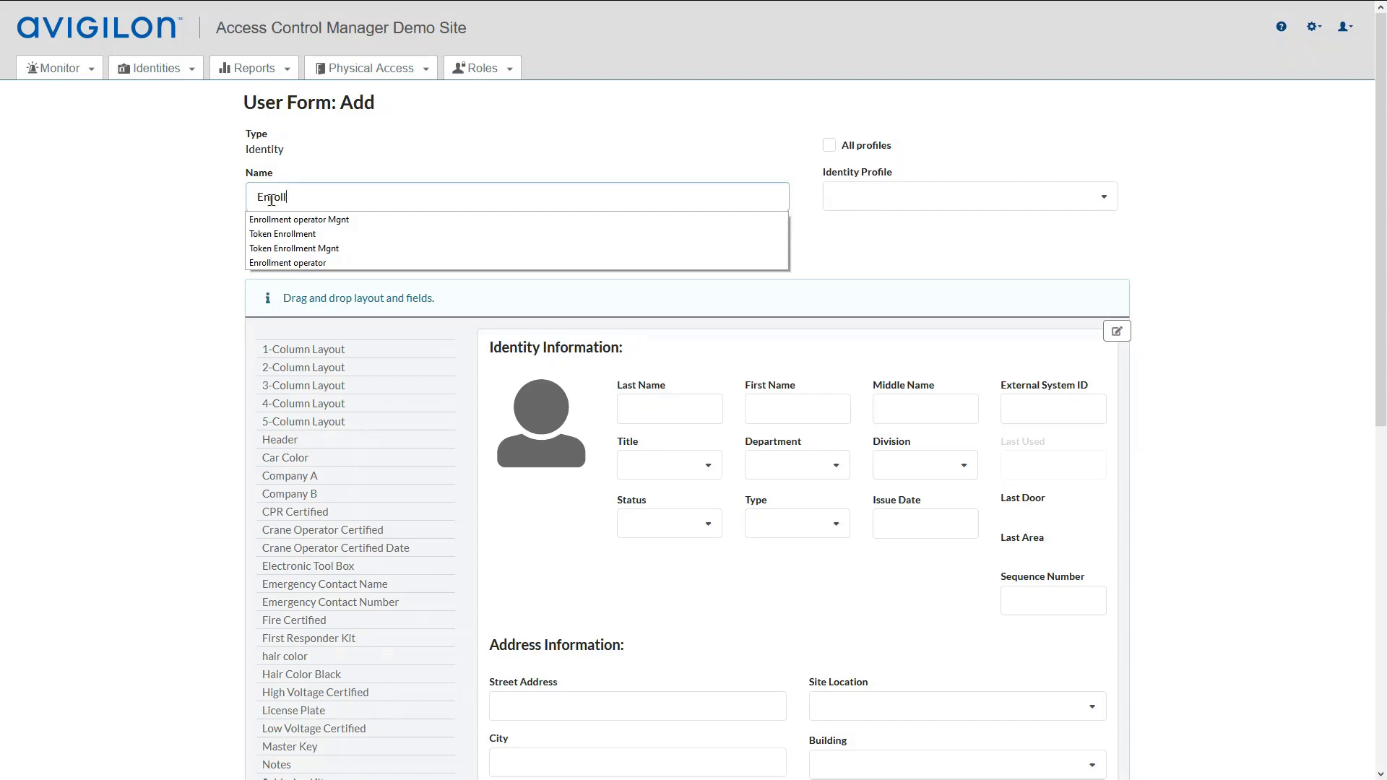
text(ment Operator)
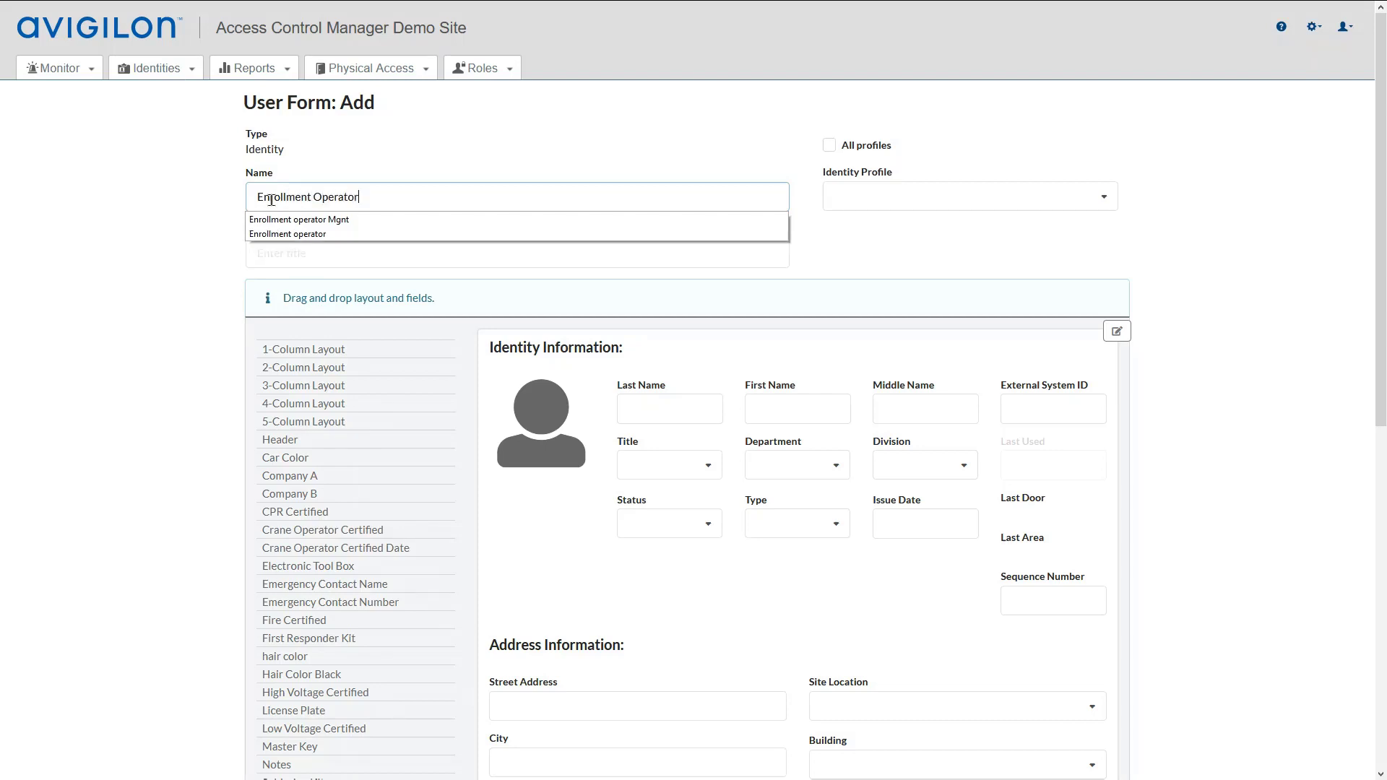
click(311, 252)
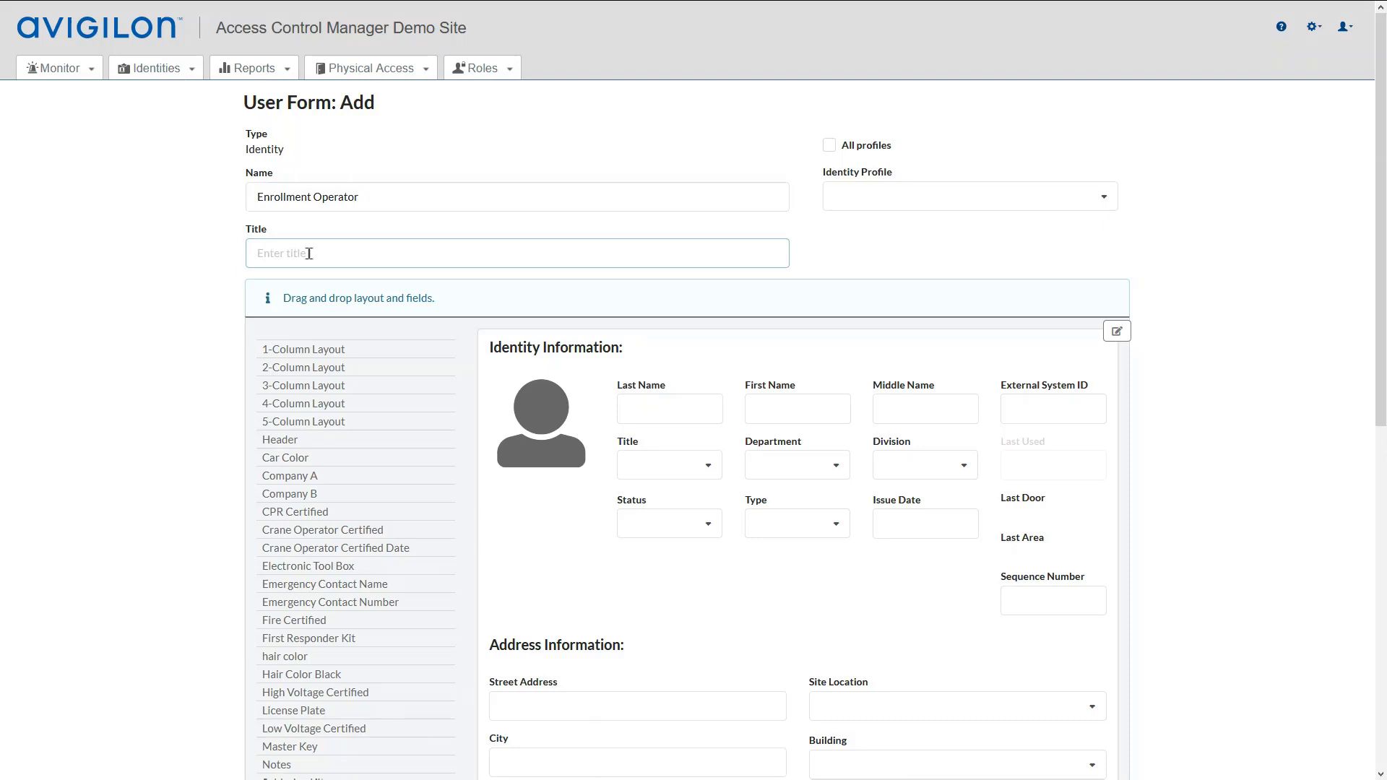
text(Idenit)
key(BackSpace)
key(BackSpace)
key(BackSpace)
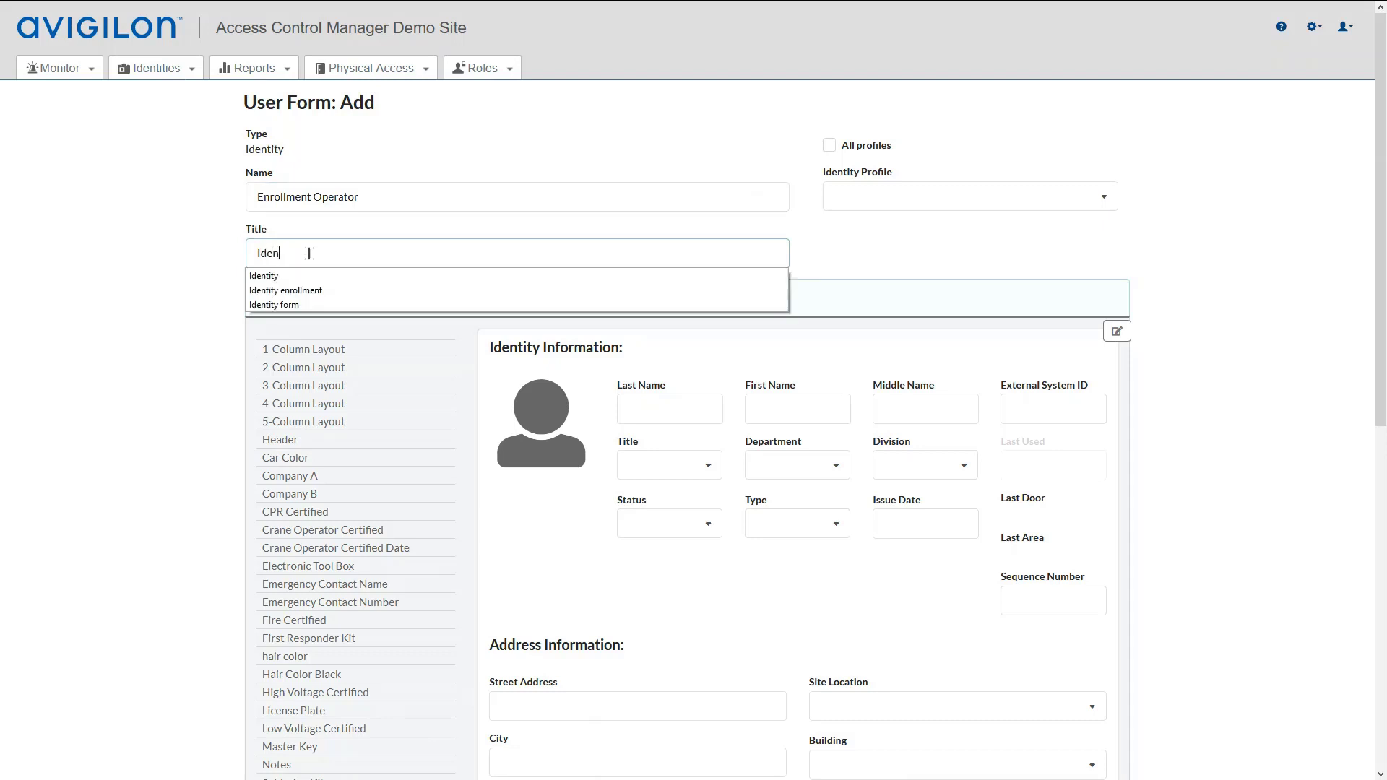
click(263, 277)
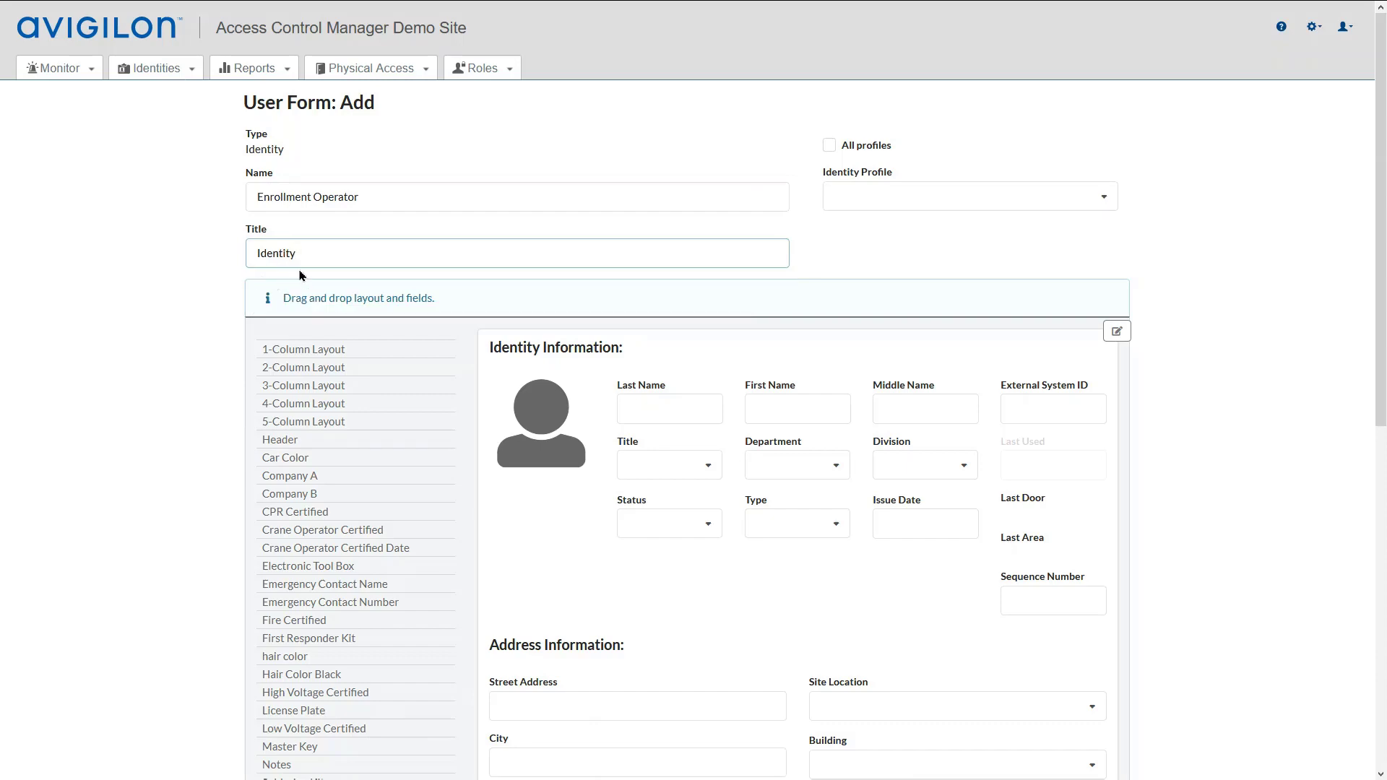
Step: Enable layout editing and remove the Identity, Address and Account Information blocks
click(1111, 333)
scroll(799, 479, down, 3)
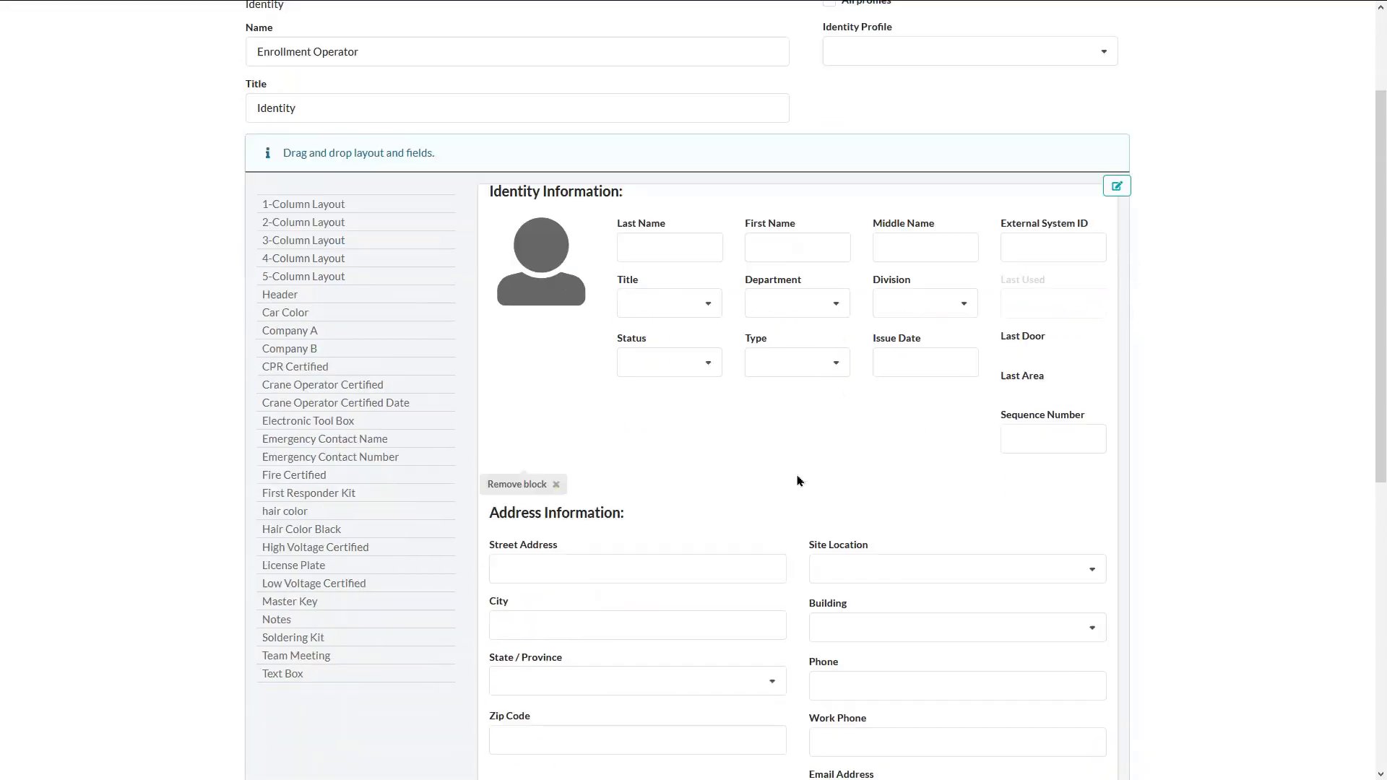
click(556, 369)
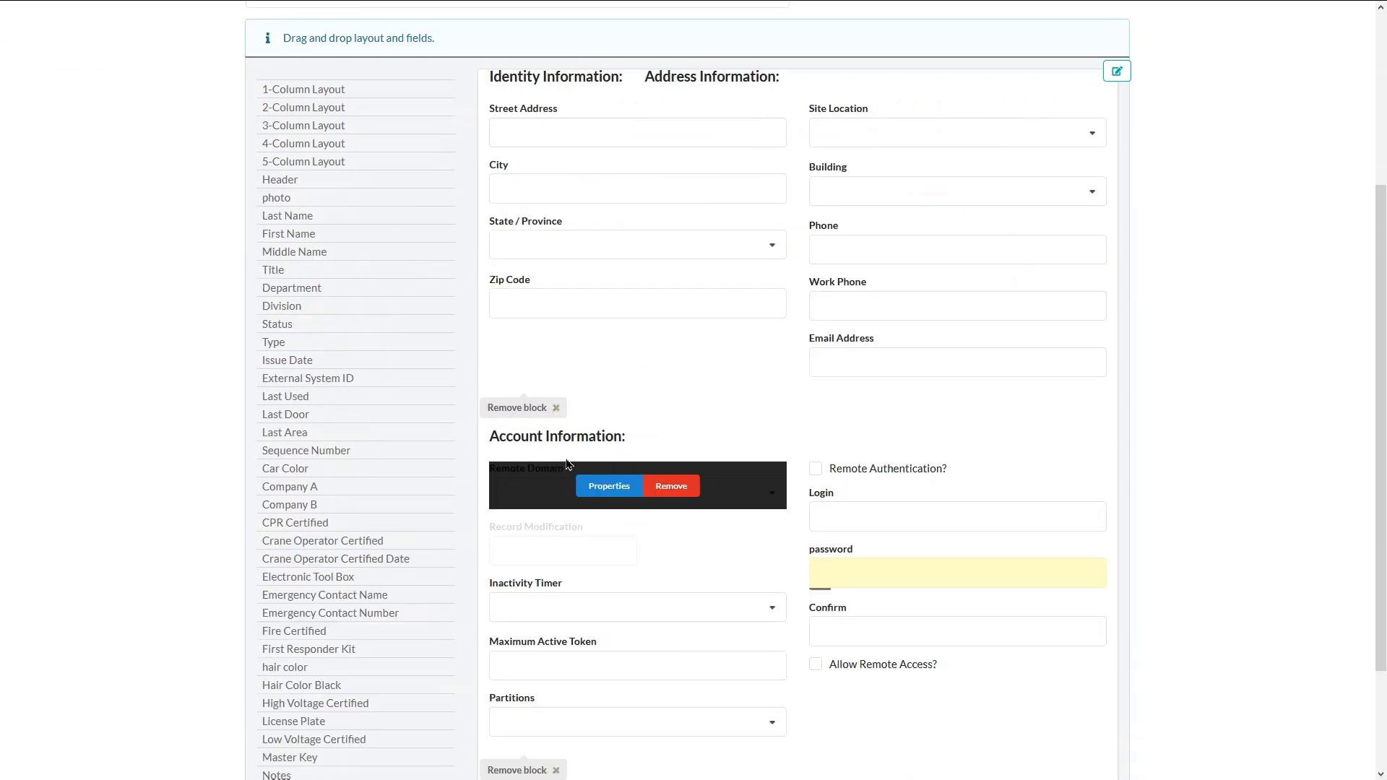
click(556, 408)
click(556, 410)
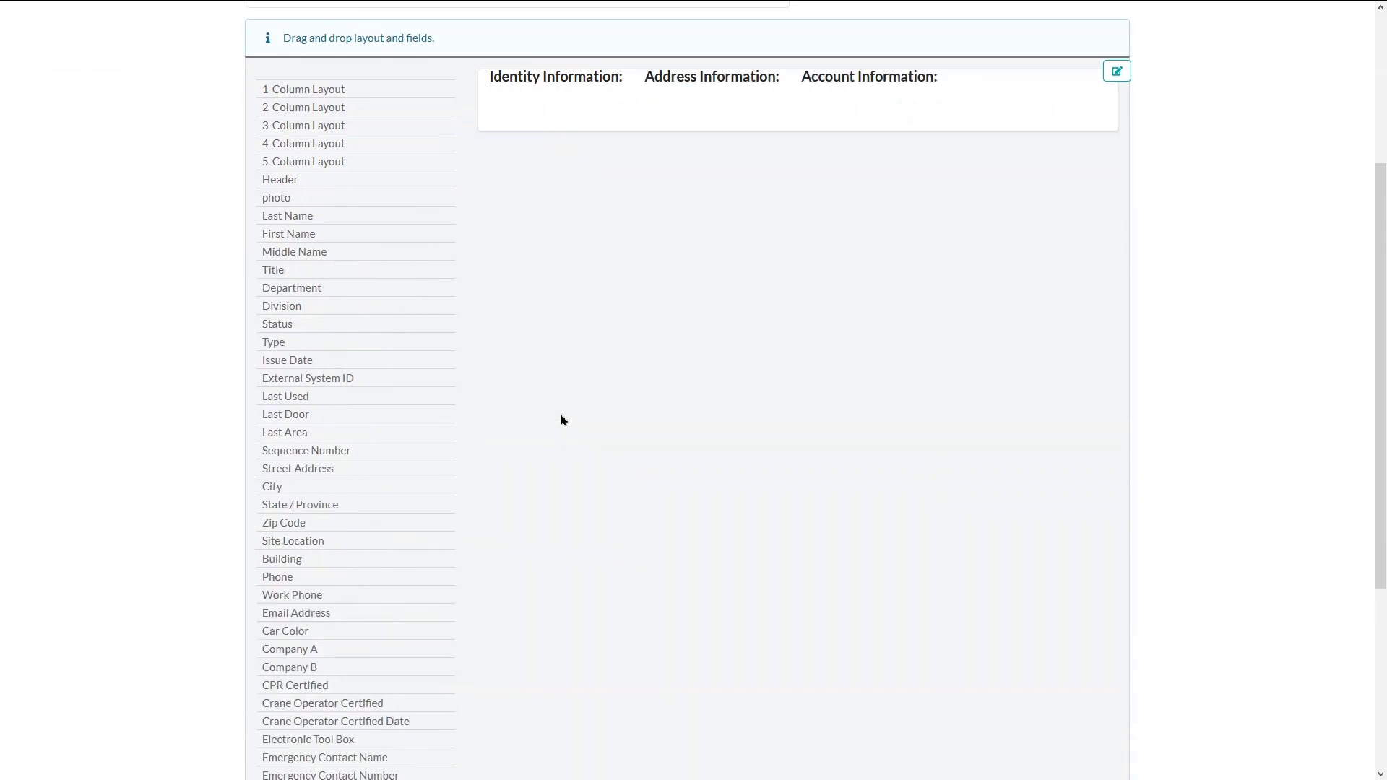
Step: Remove the leftover section tabs, leaving an empty two-column layout
mouse_move(787, 89)
click(746, 81)
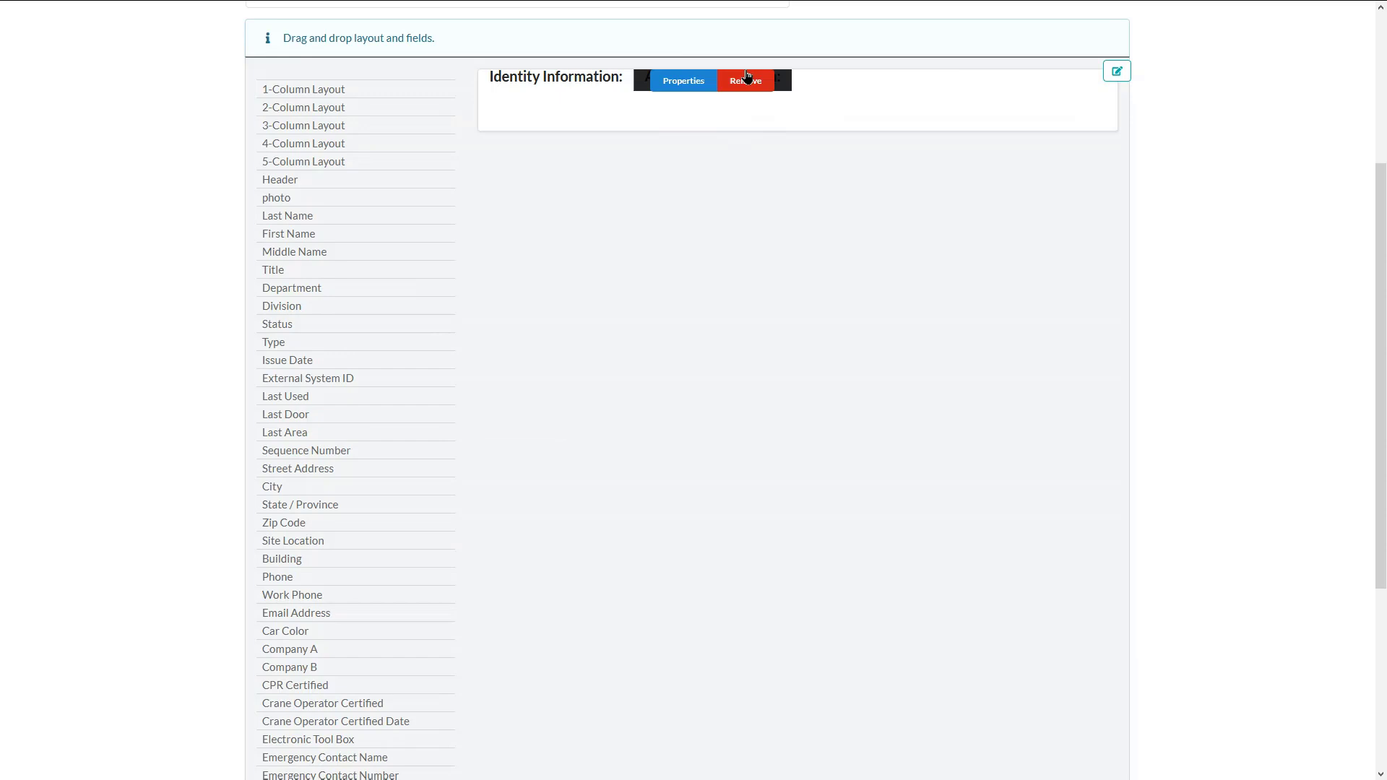
click(743, 85)
click(594, 85)
scroll(433, 325, up, 5)
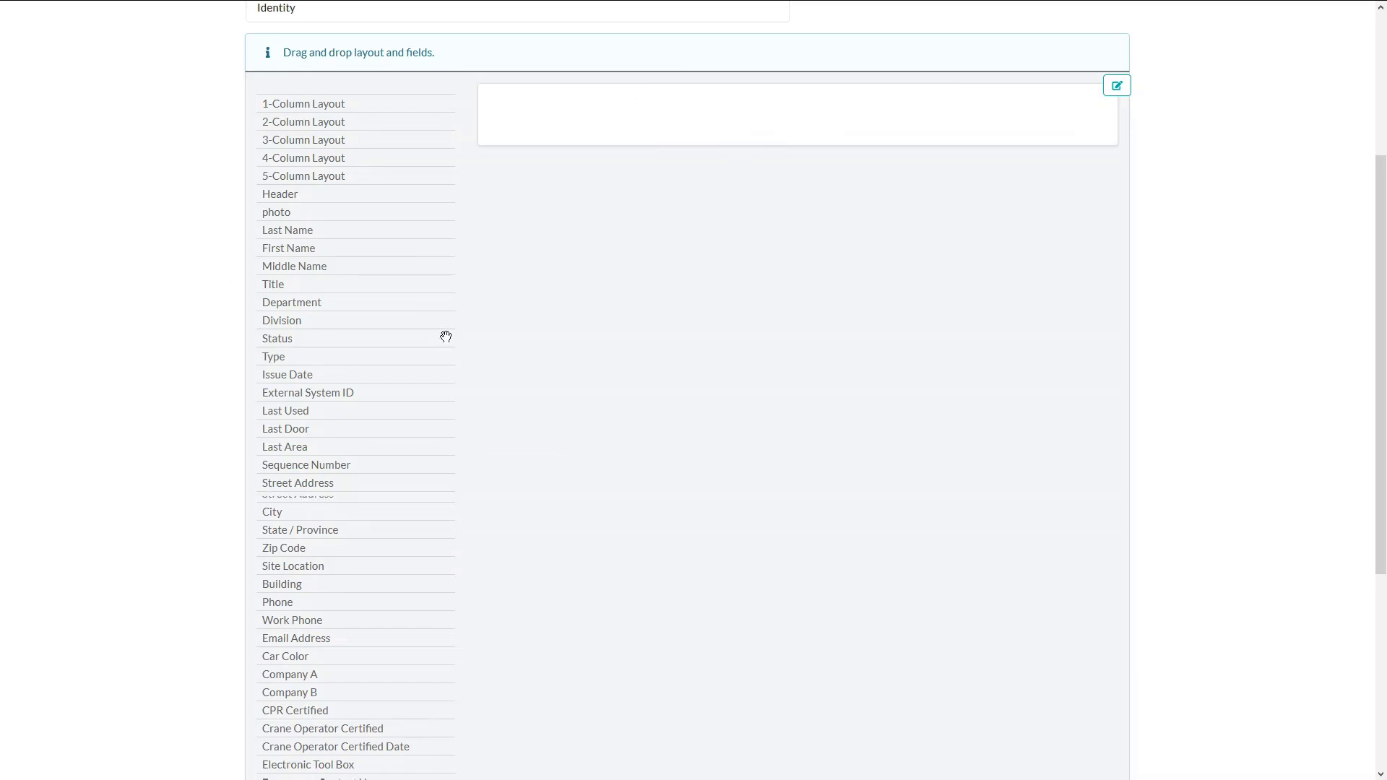
Step: Add a two-column block headed 'Identity Information' holding the photo, First Name and Last Name fields
drag(291, 368, 571, 370)
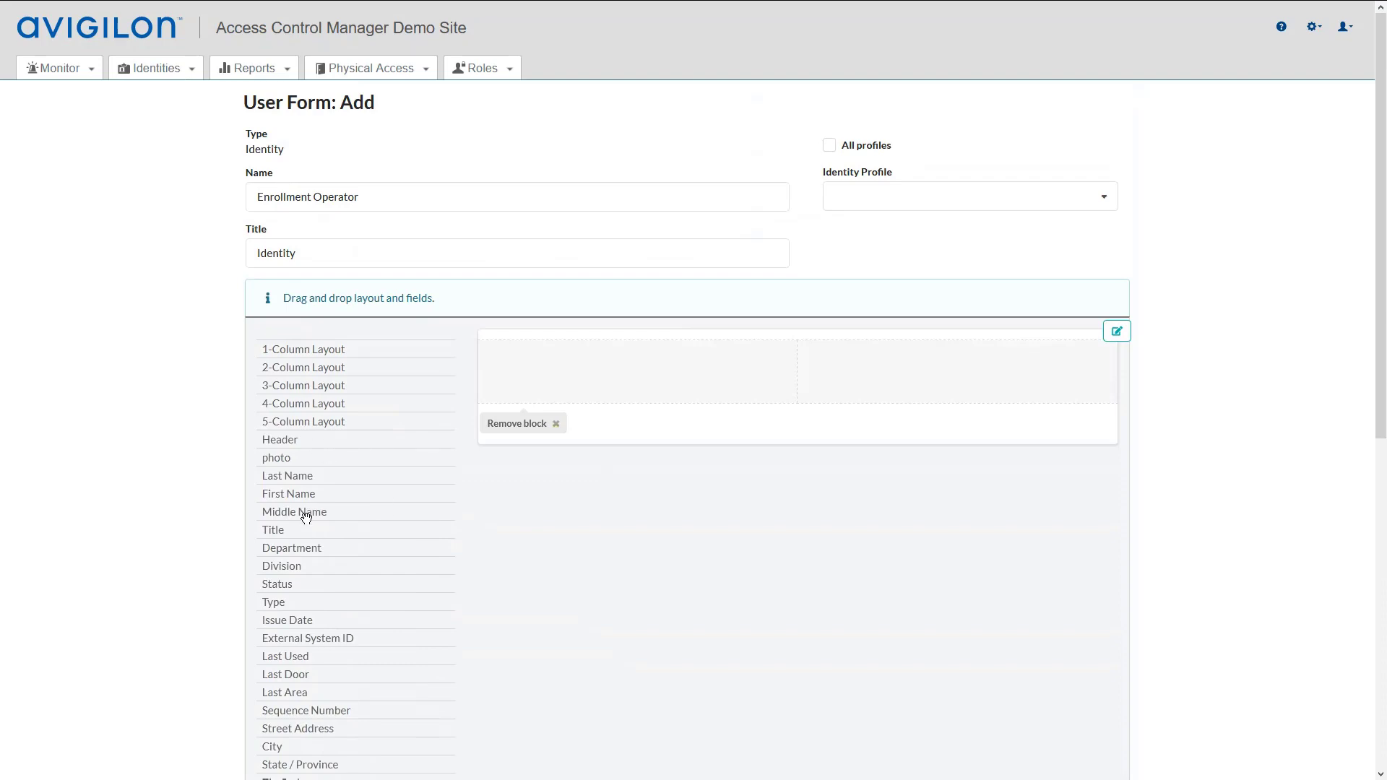
drag(287, 444, 517, 350)
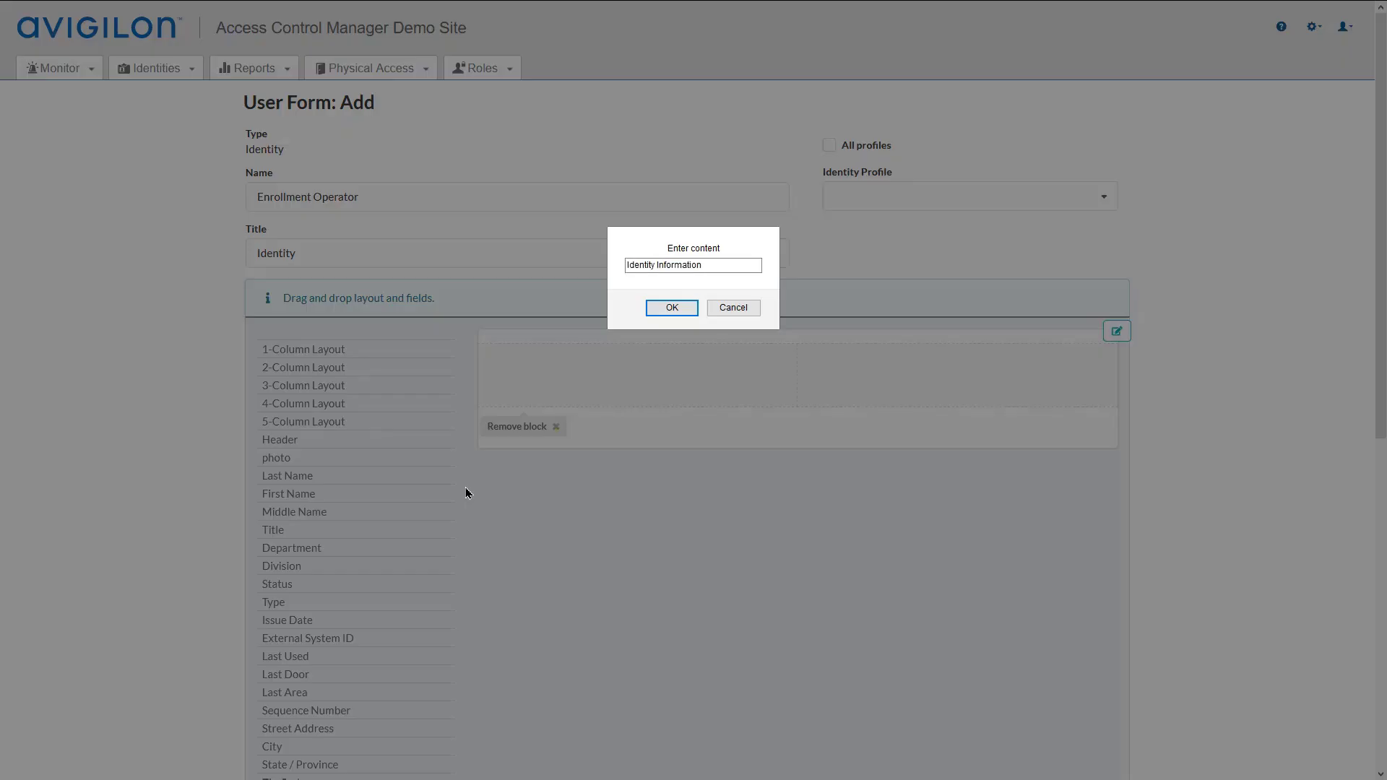
click(657, 309)
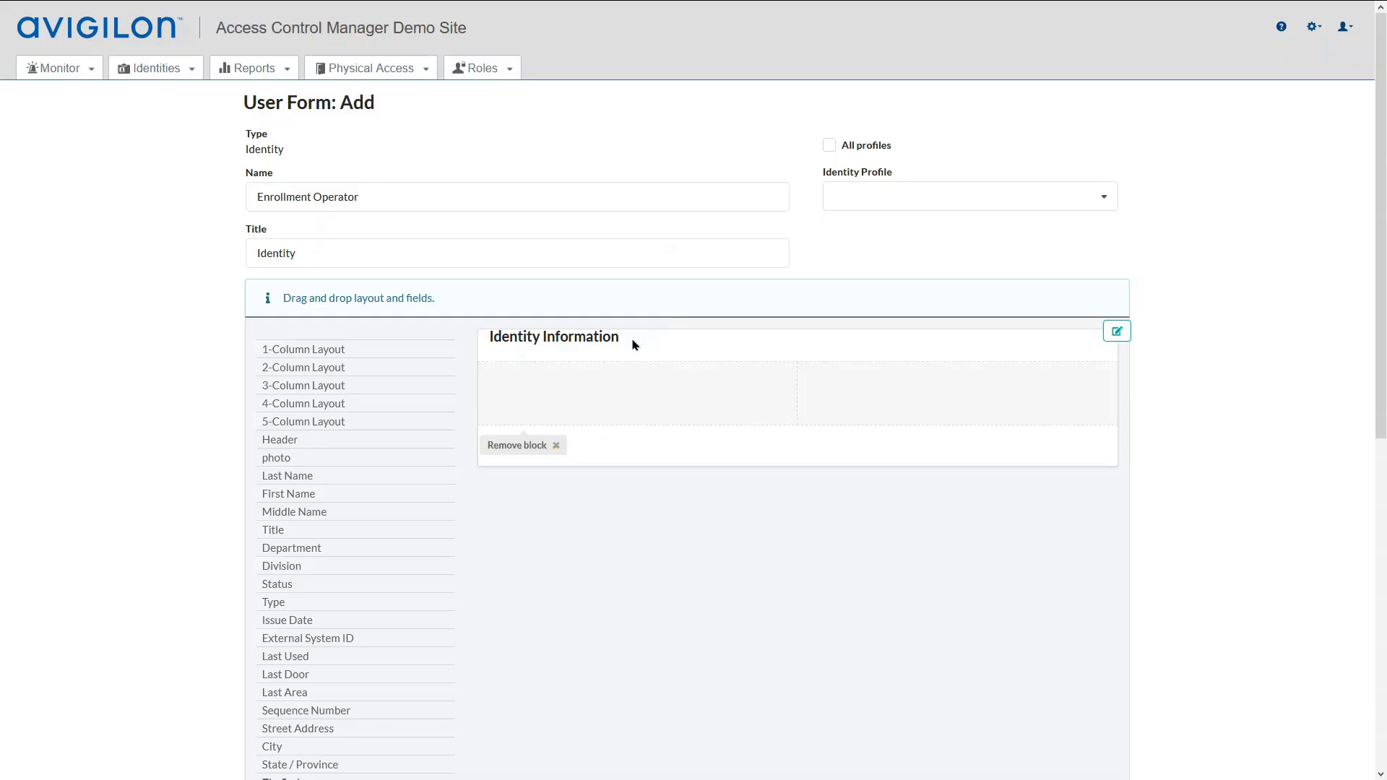
drag(278, 461, 499, 391)
drag(358, 478, 925, 394)
drag(292, 462, 939, 415)
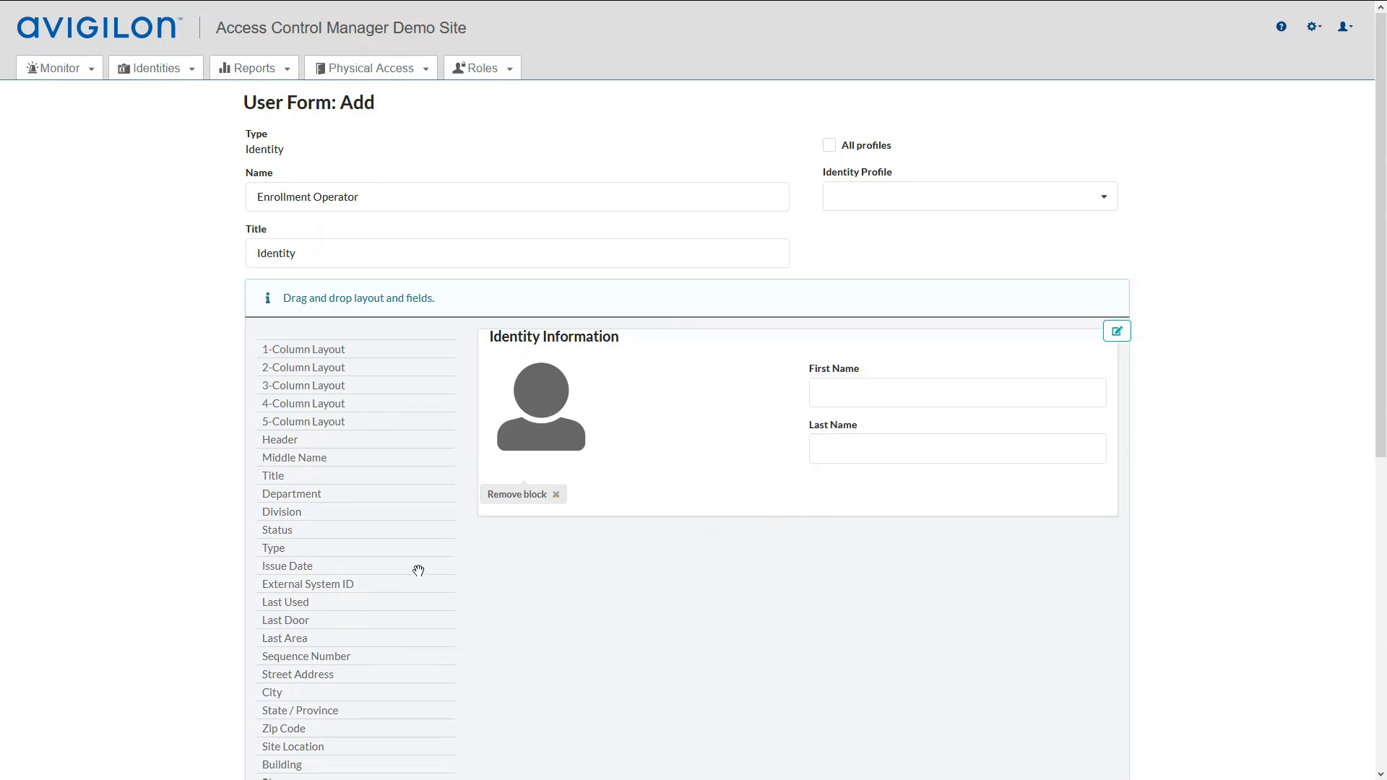
Step: Add a three-column block headed 'Details' below, with Status and Department in its columns
drag(295, 390, 542, 607)
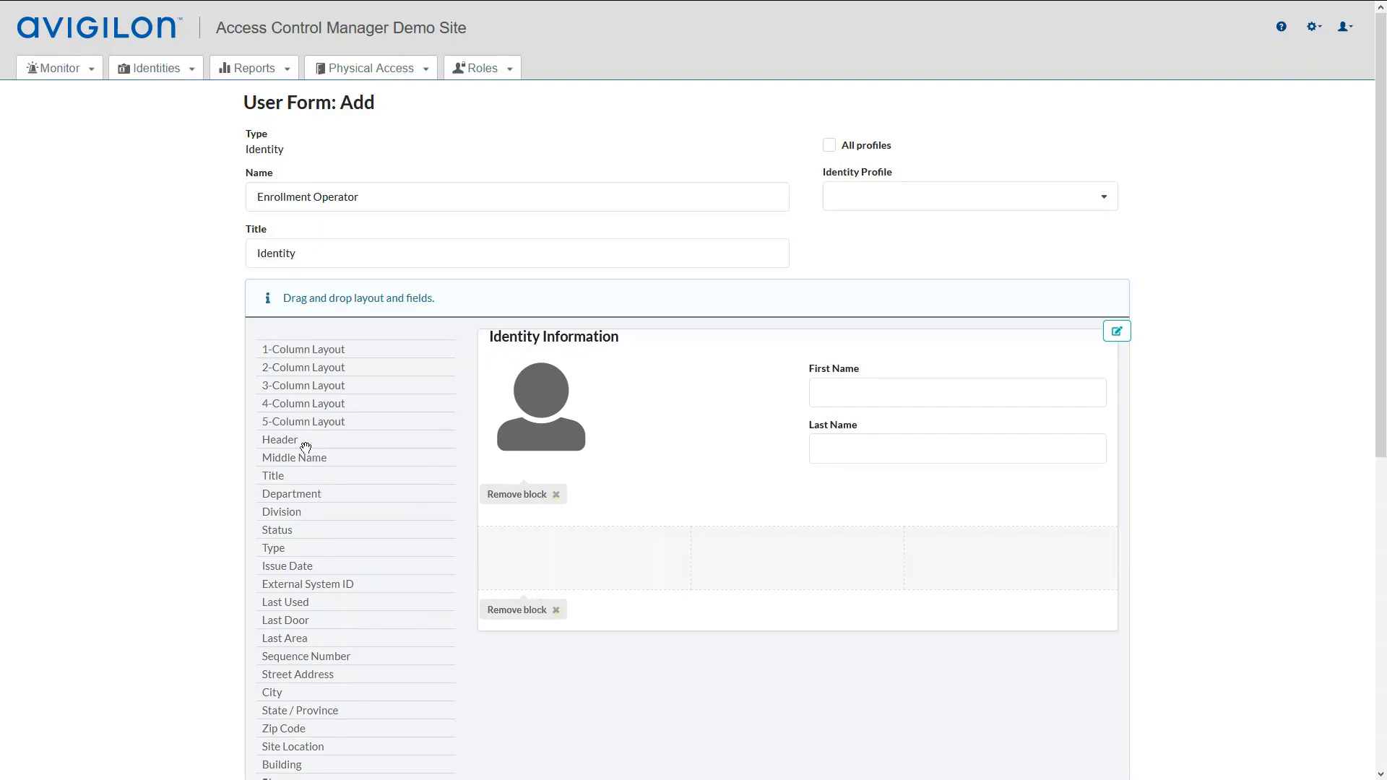
drag(303, 443, 554, 642)
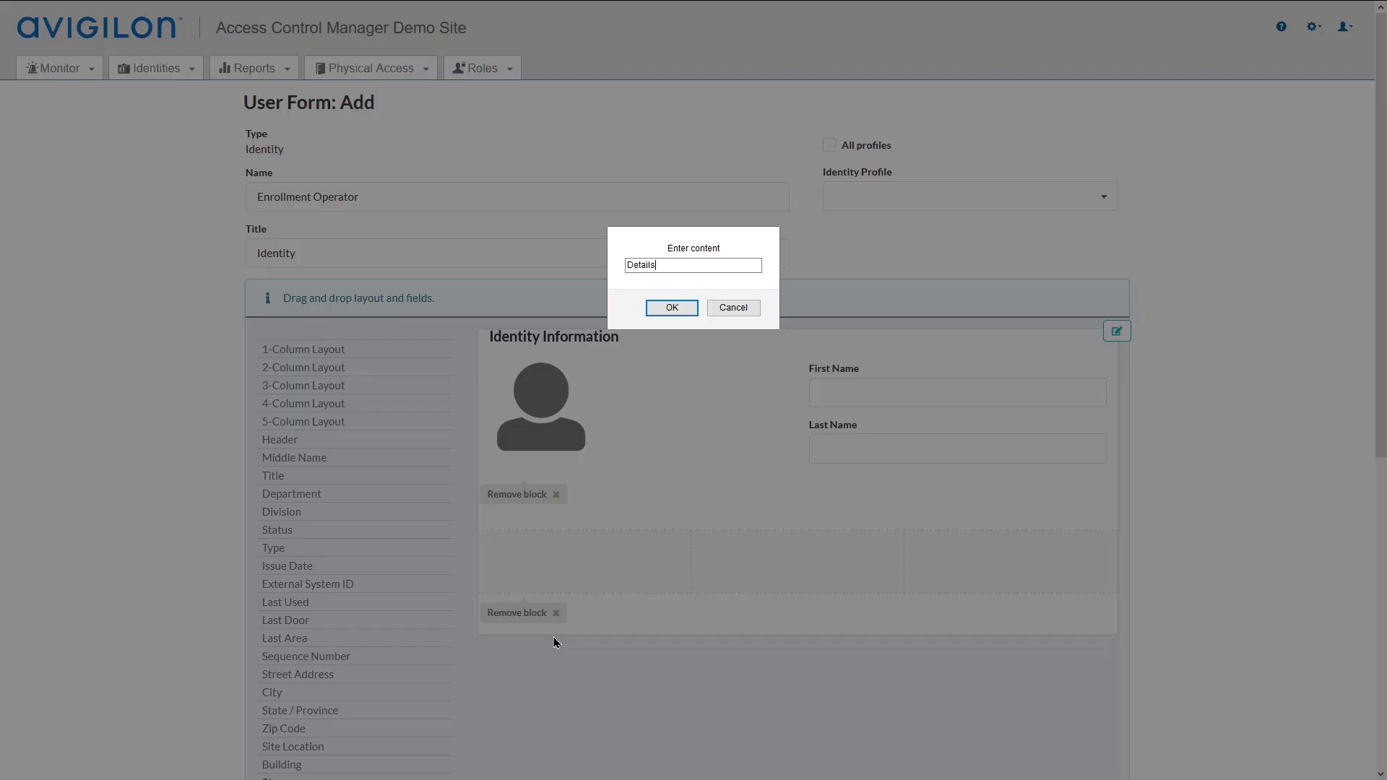
click(666, 309)
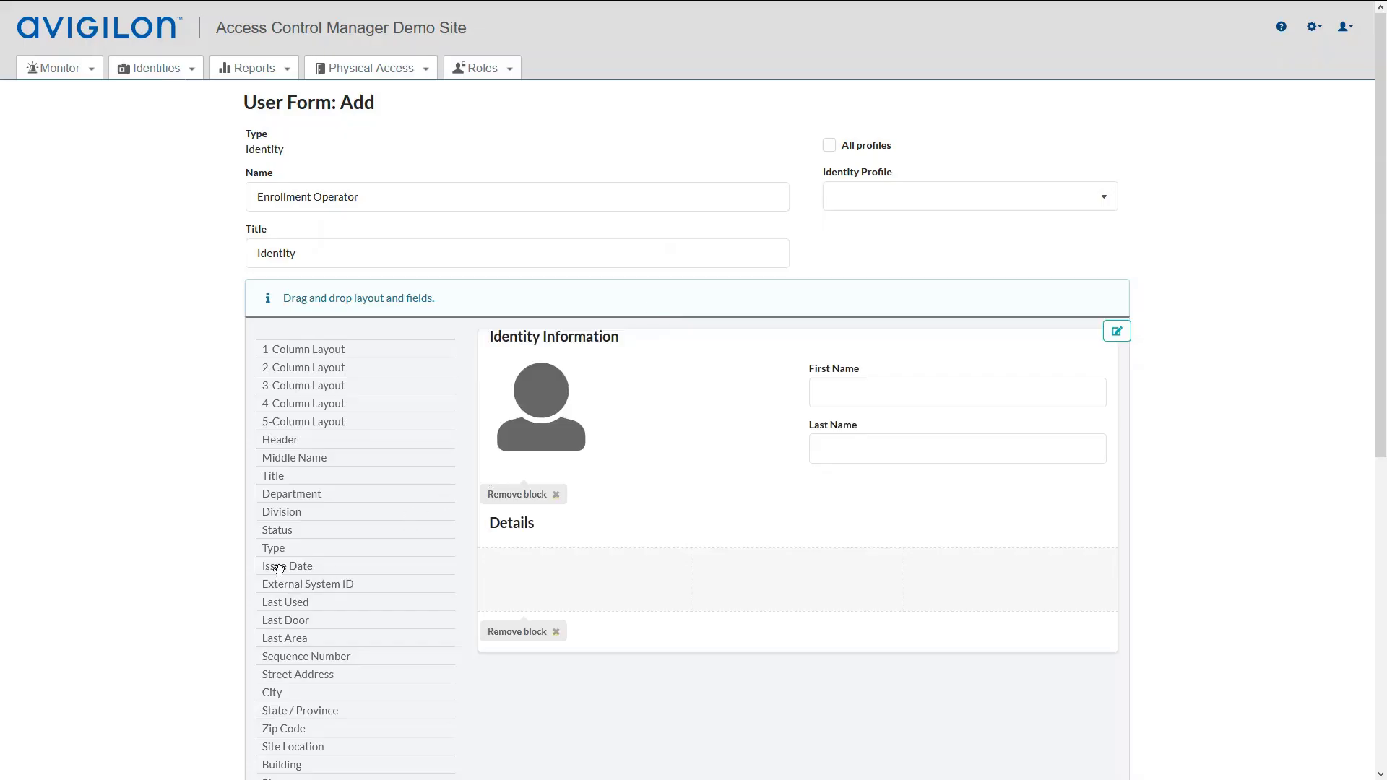
drag(279, 531, 498, 577)
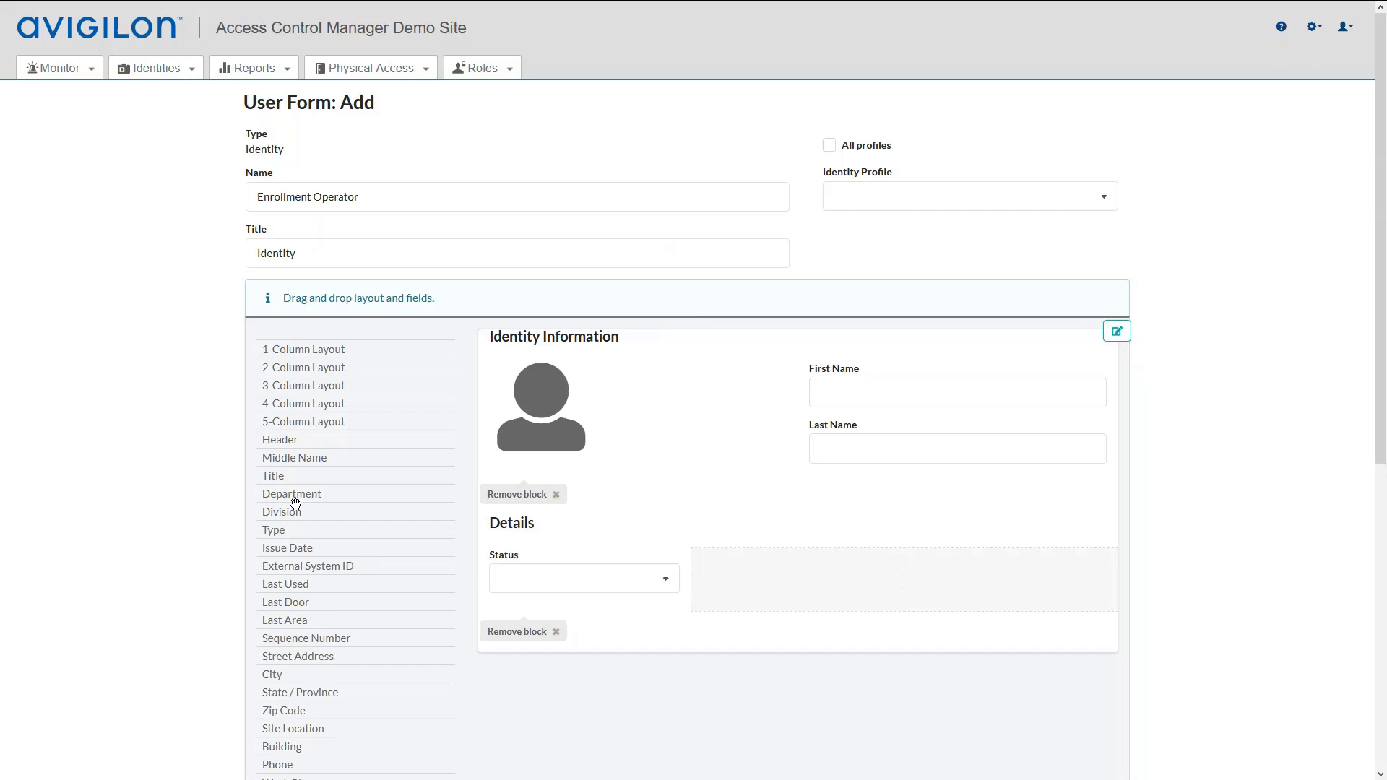
drag(288, 493, 932, 571)
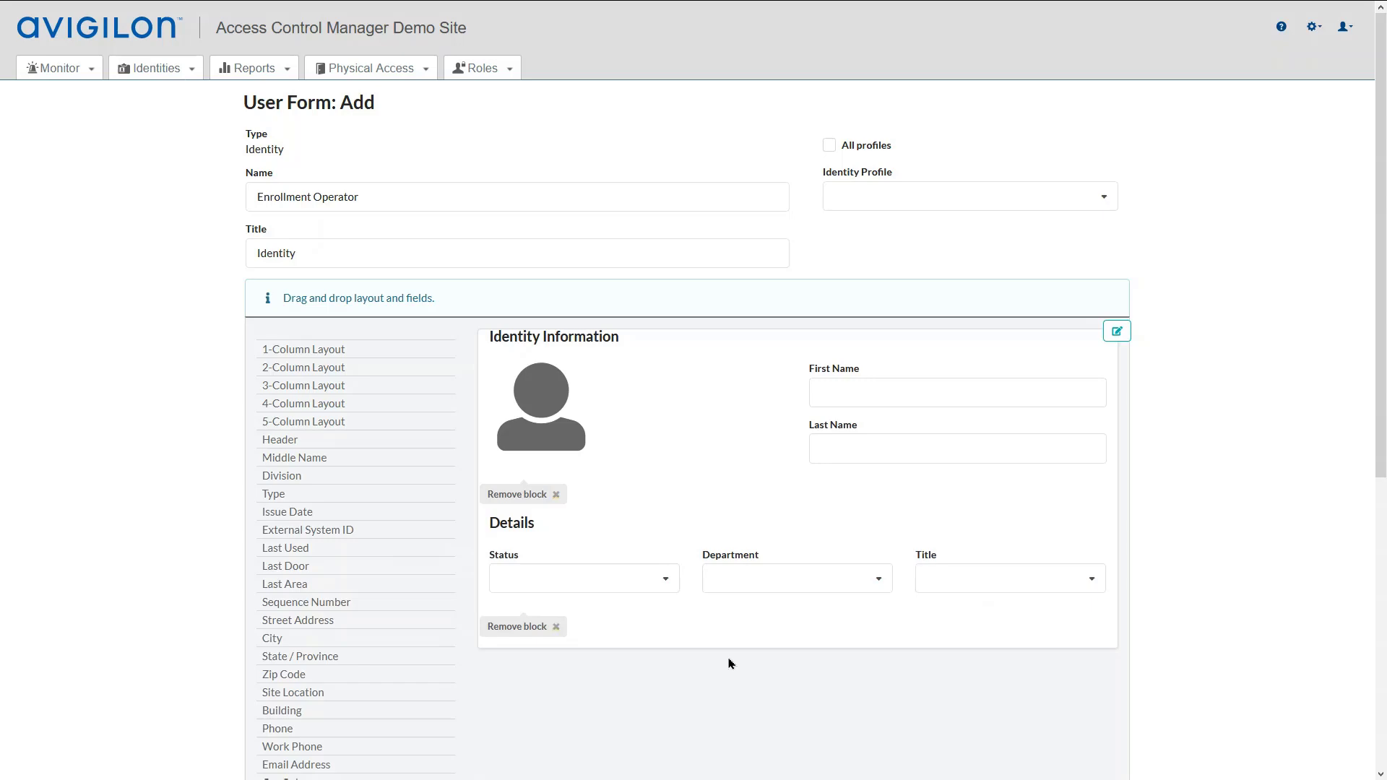
Step: Save the finished Enrollment Operator form from the bottom of the page
scroll(729, 664, down, 6)
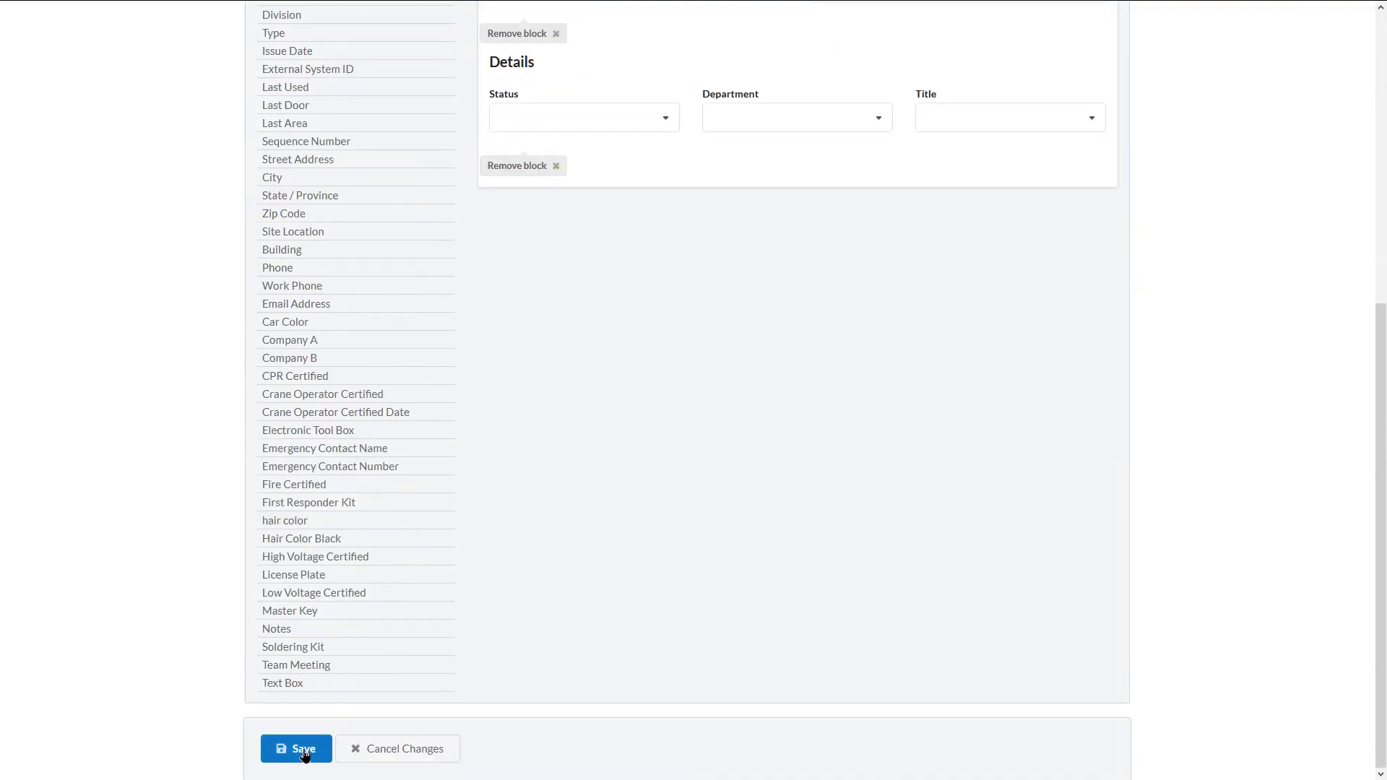
click(304, 756)
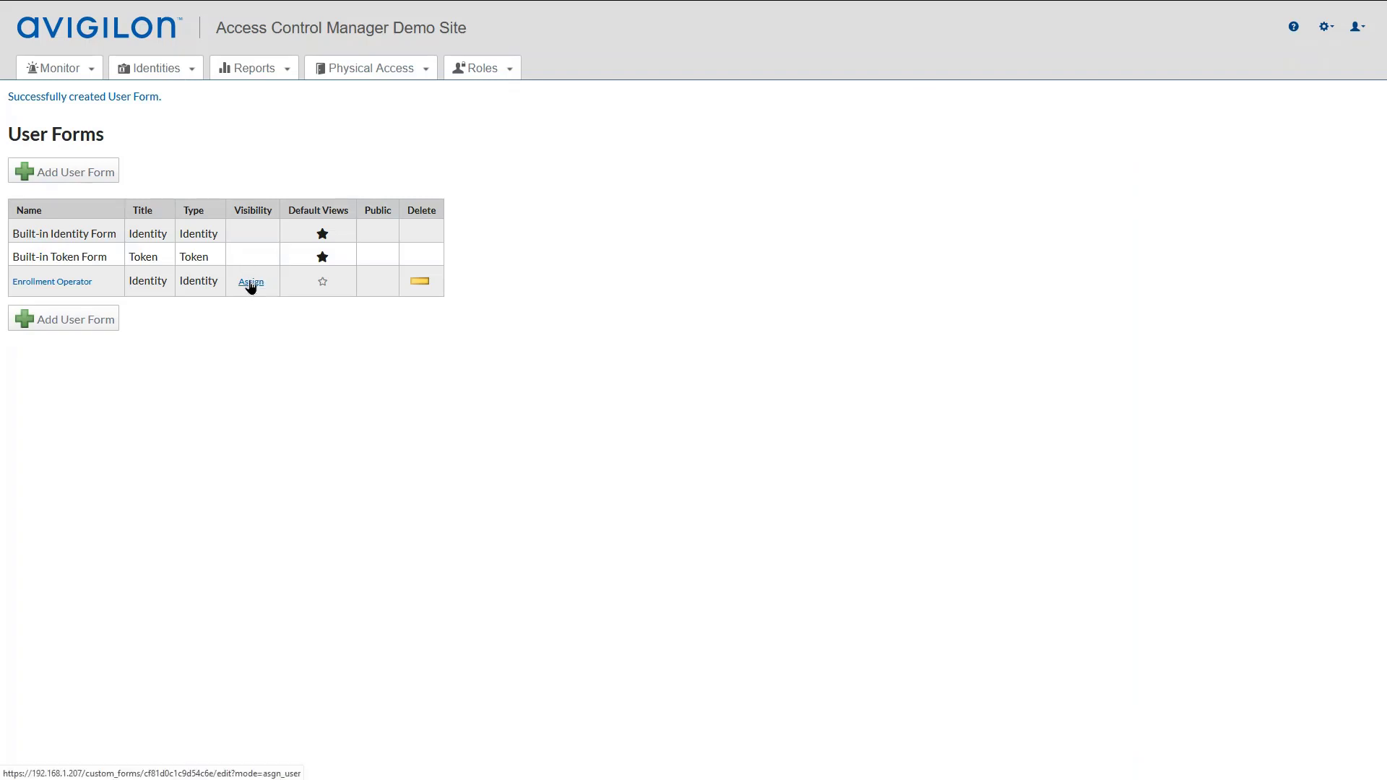
Step: Assign one available operator to the Enrollment Operator form and save the assignment
click(251, 283)
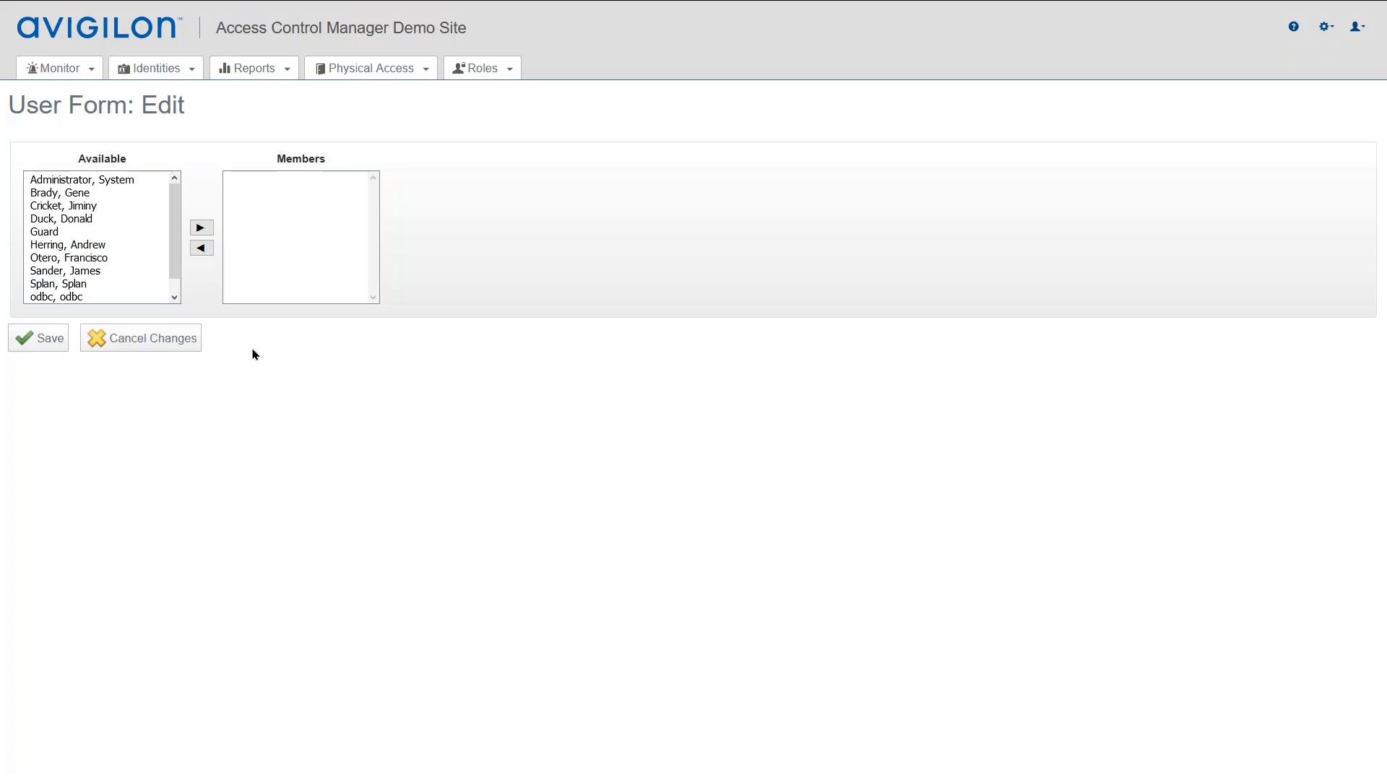
click(70, 272)
click(201, 228)
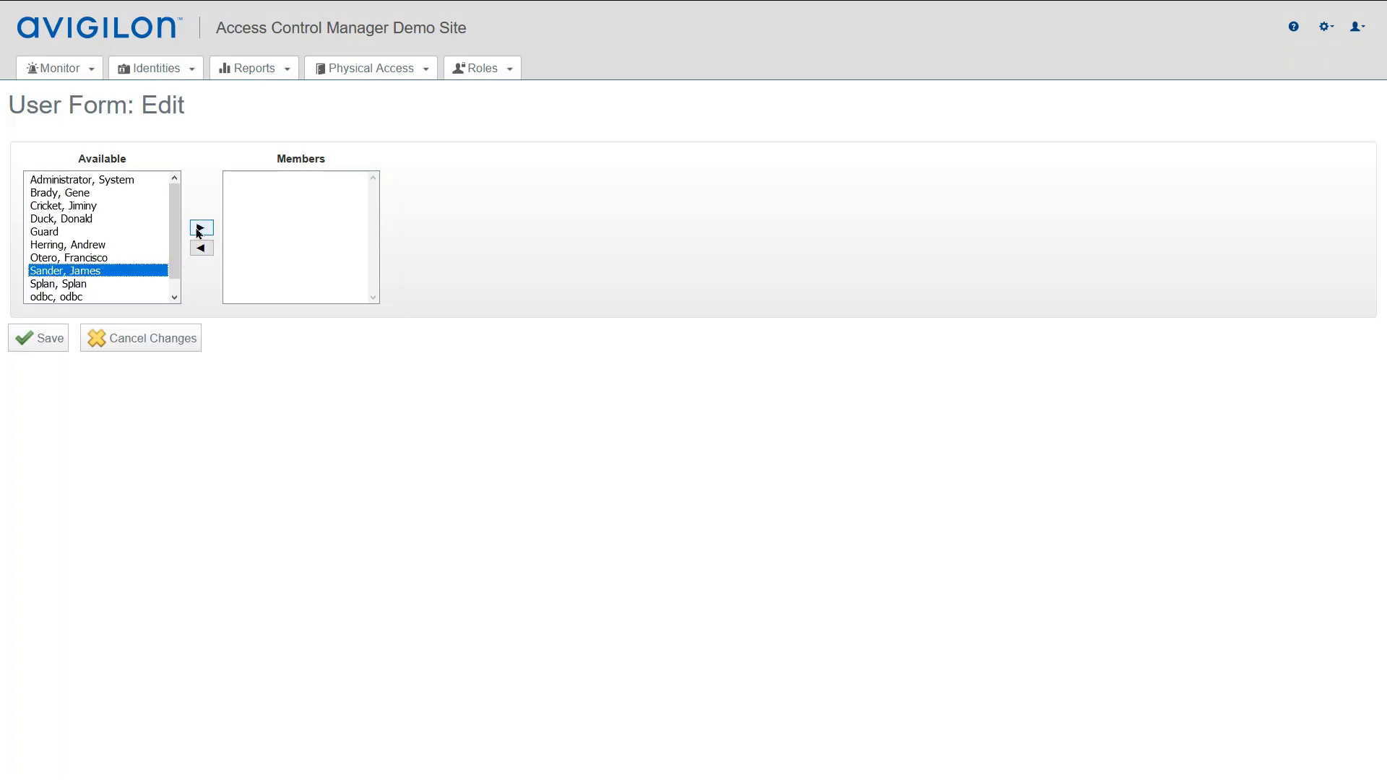
click(45, 339)
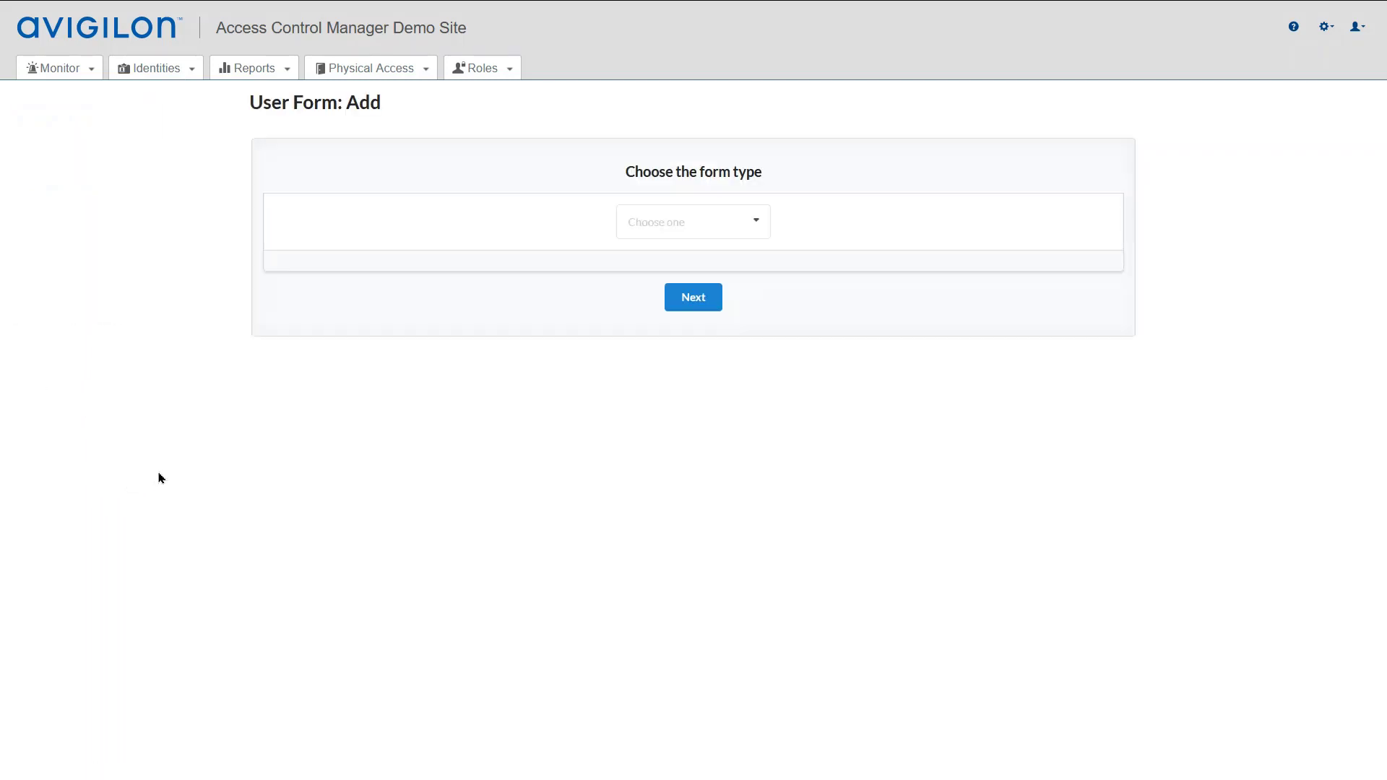
Step: Start a new user form of type Token
click(706, 228)
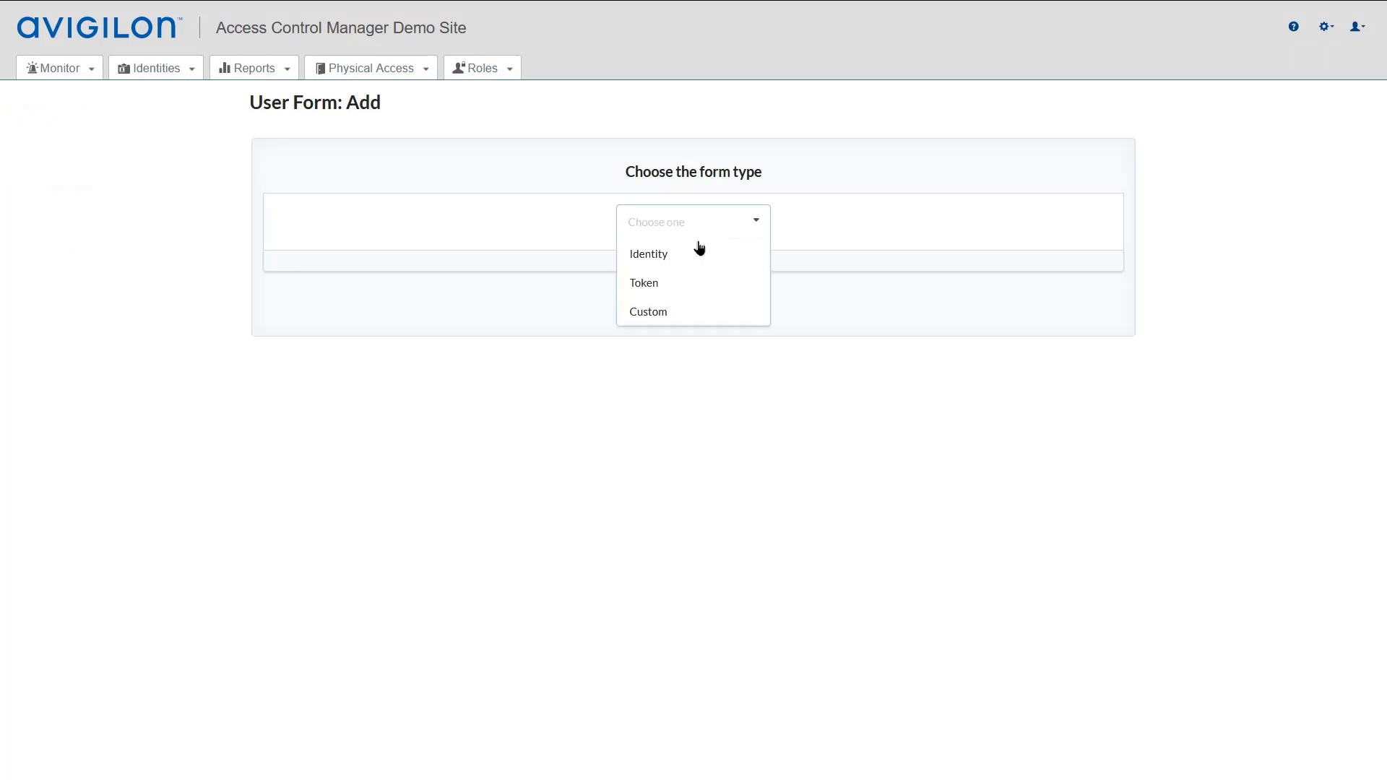
click(644, 286)
click(684, 298)
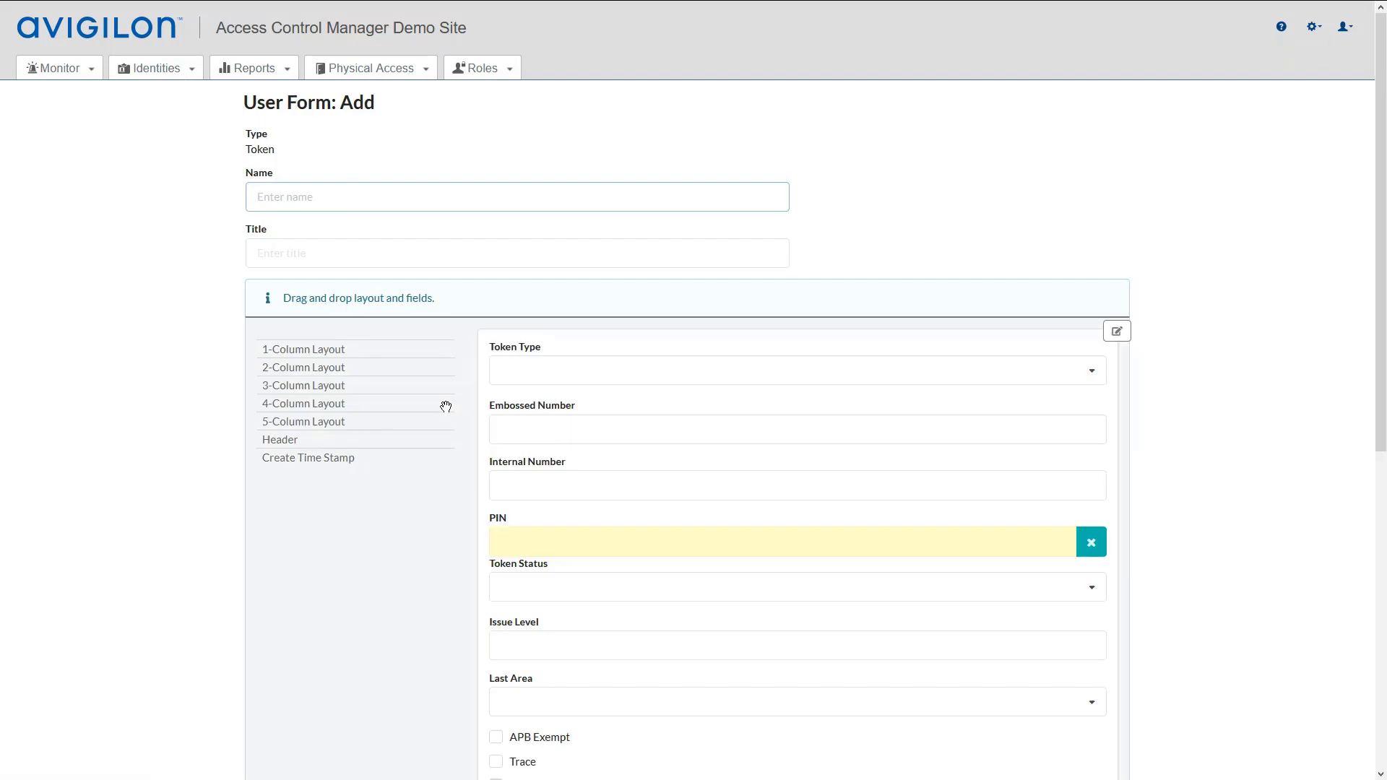
Step: Set both the form's name and title to 'Token Enrollment'
text(Toke)
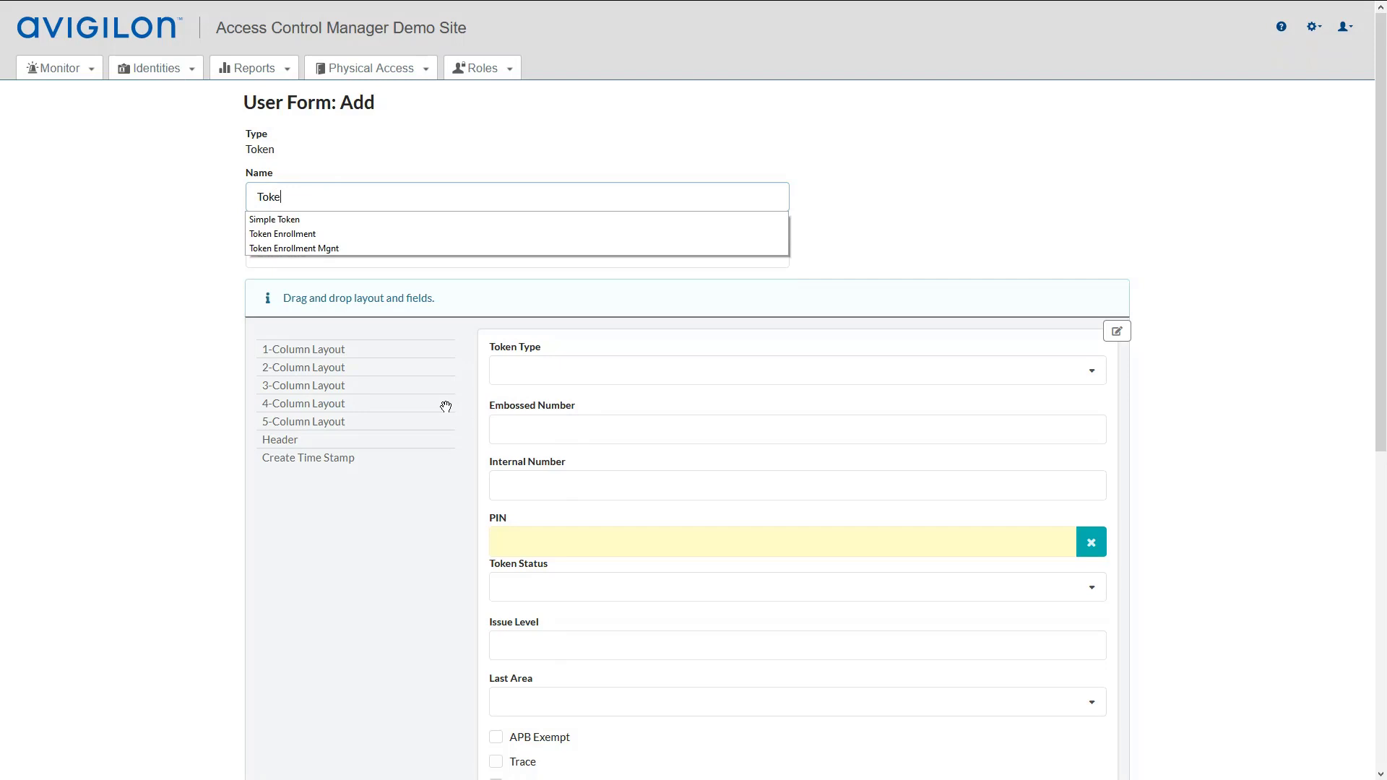
click(292, 234)
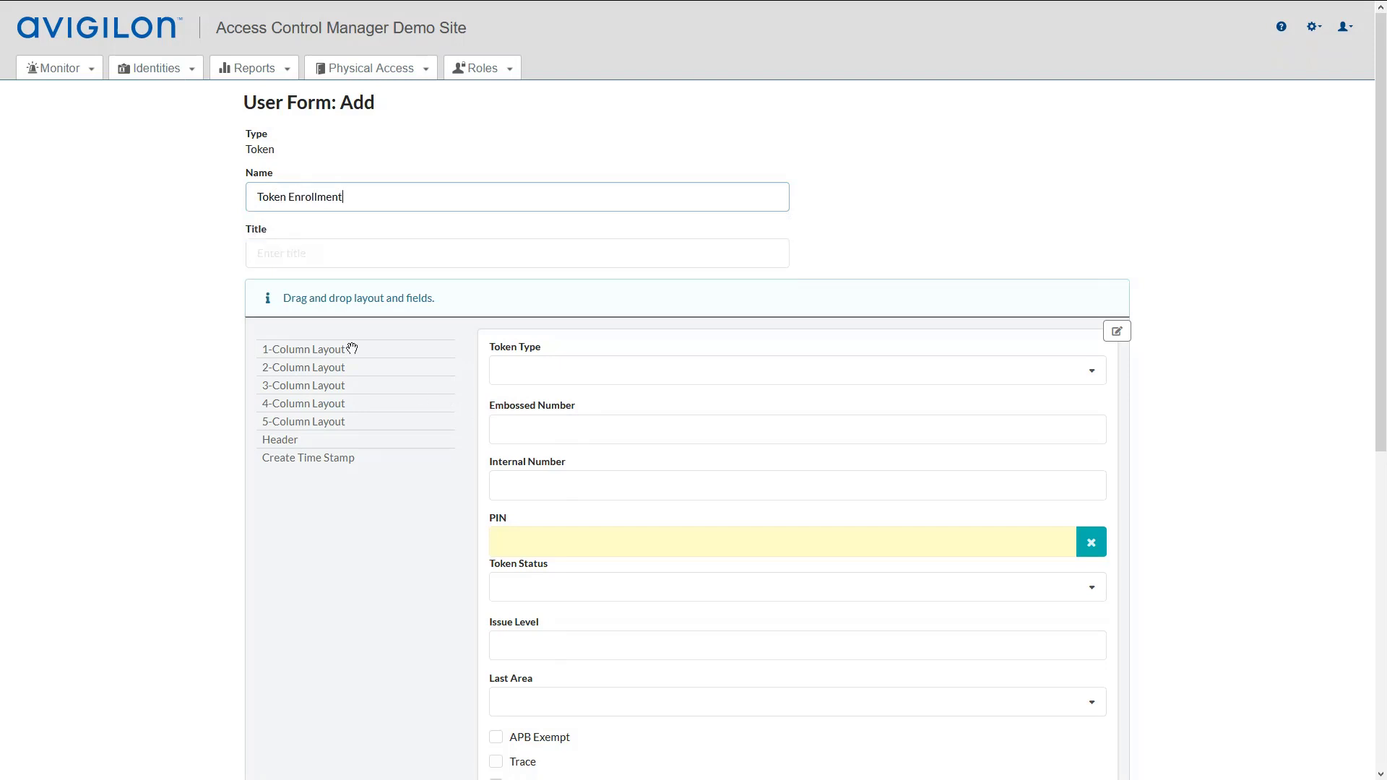
click(277, 252)
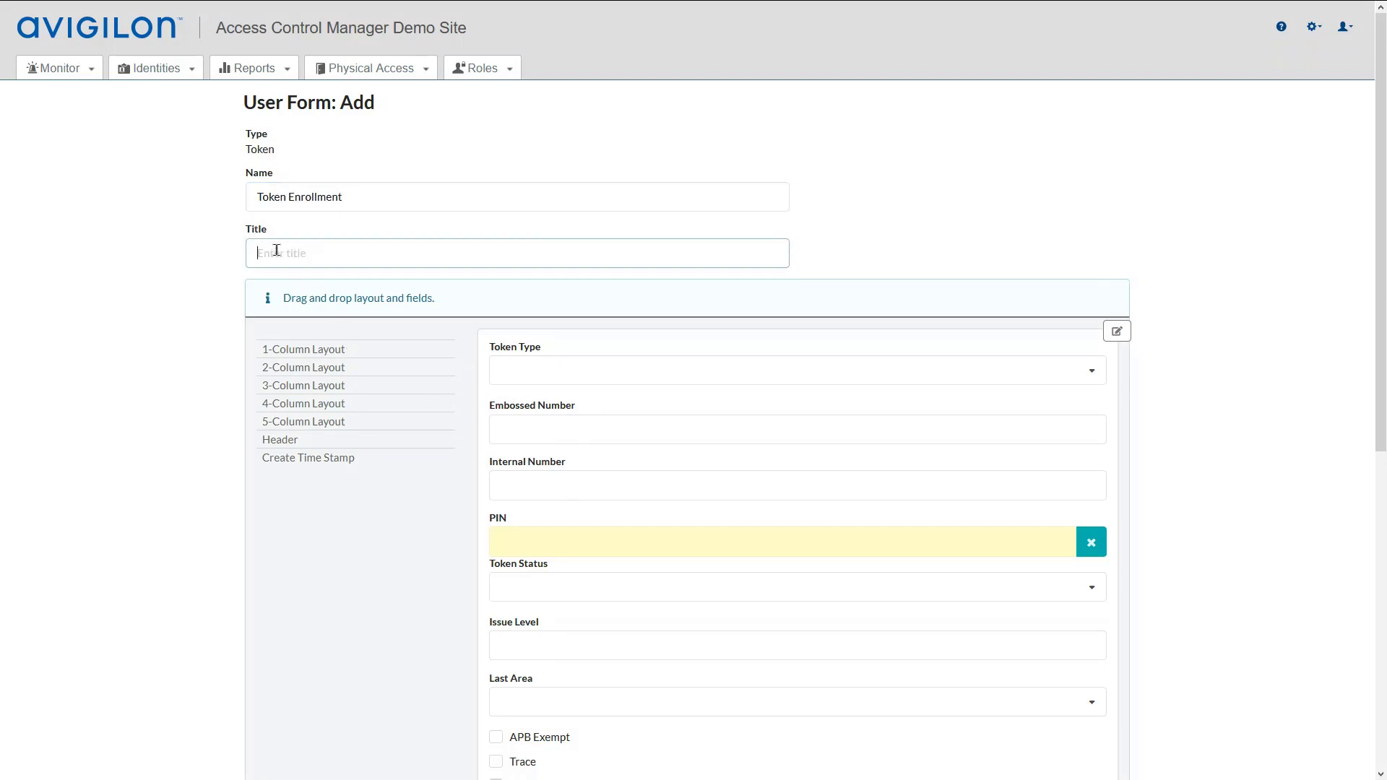
text(Token)
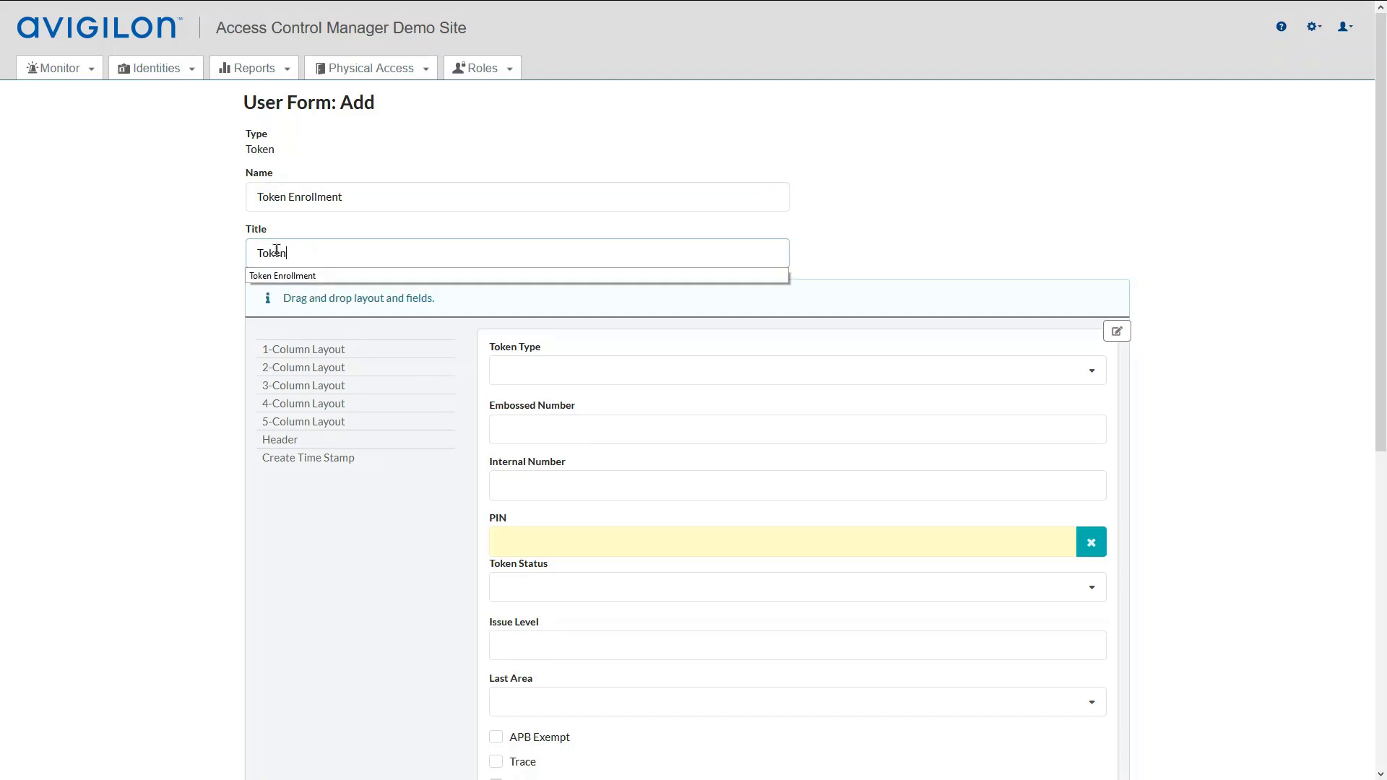
click(293, 276)
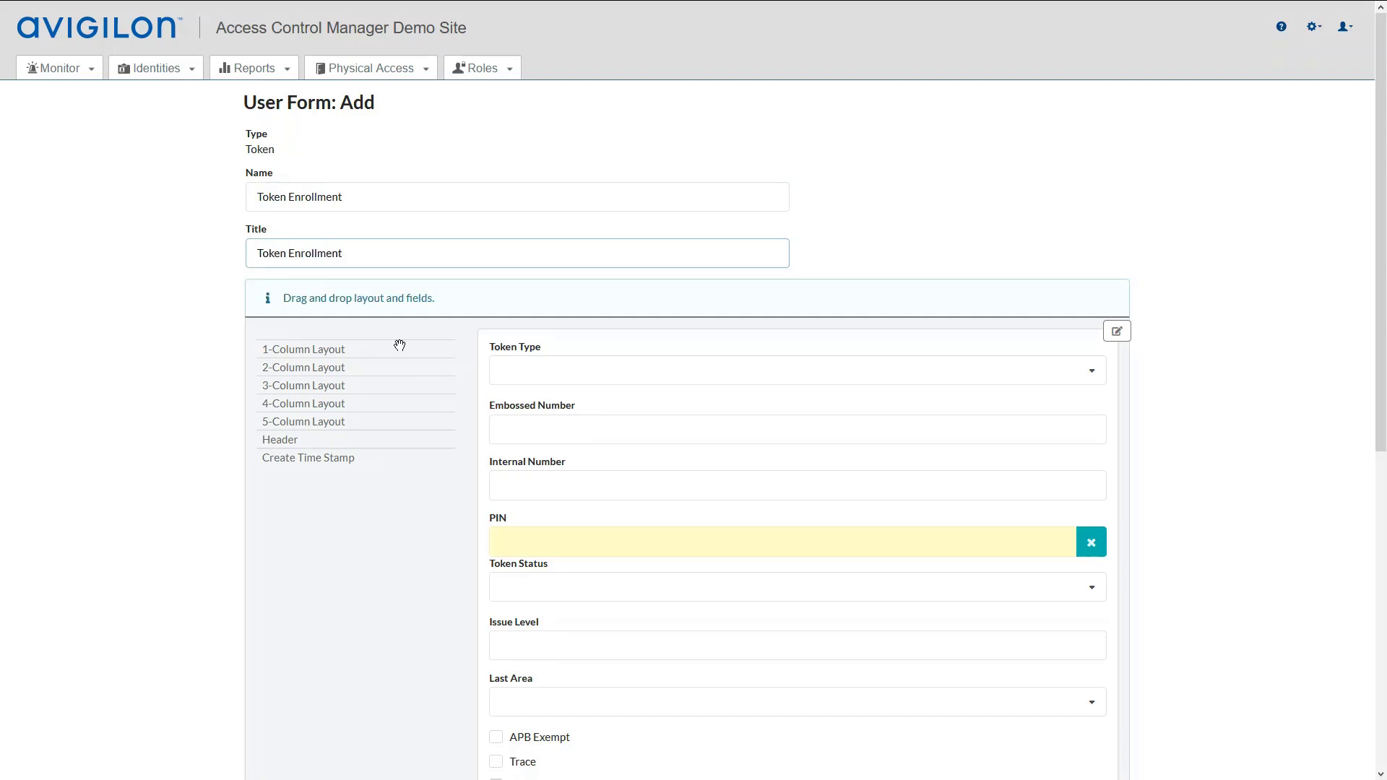
Step: Enable layout editing, remove the Token Information fields, and delete the default layout block
scroll(688, 533, down, 1)
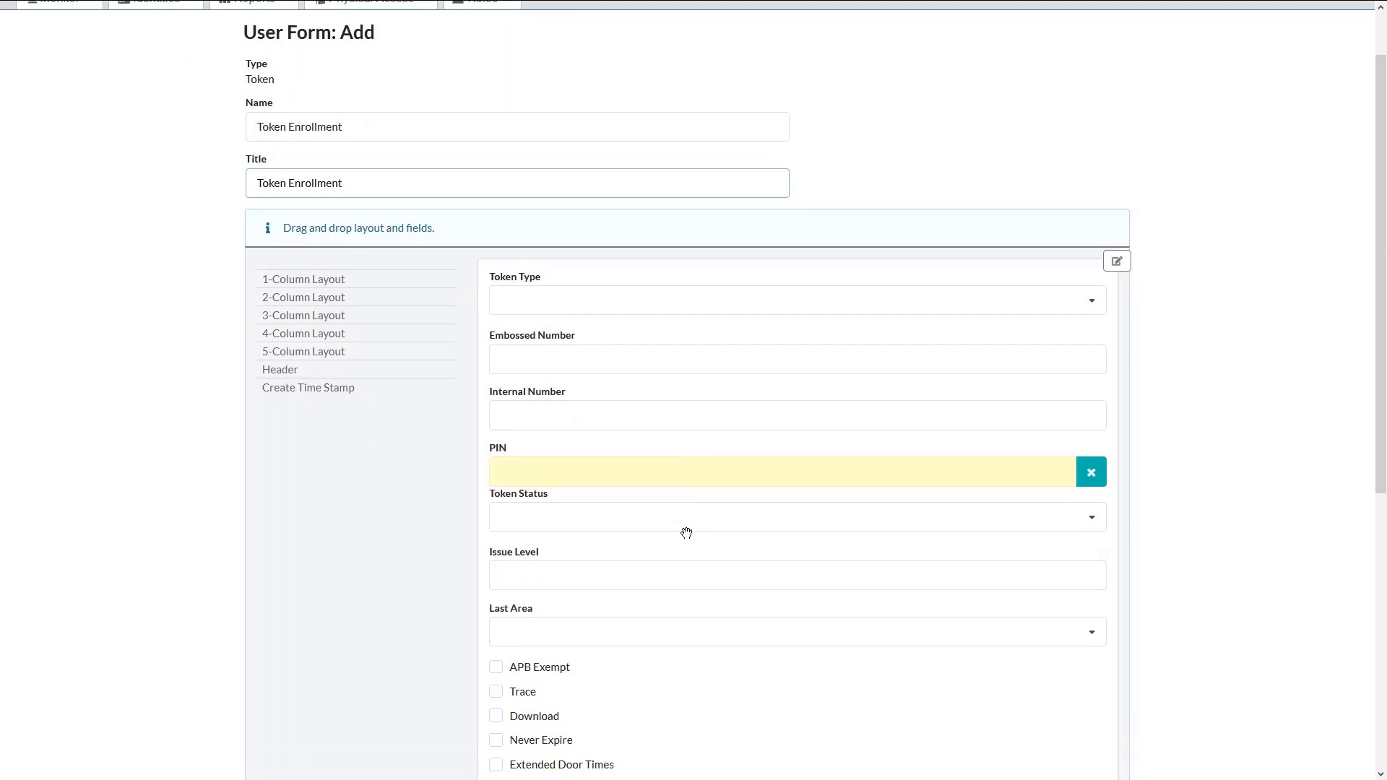
click(1118, 249)
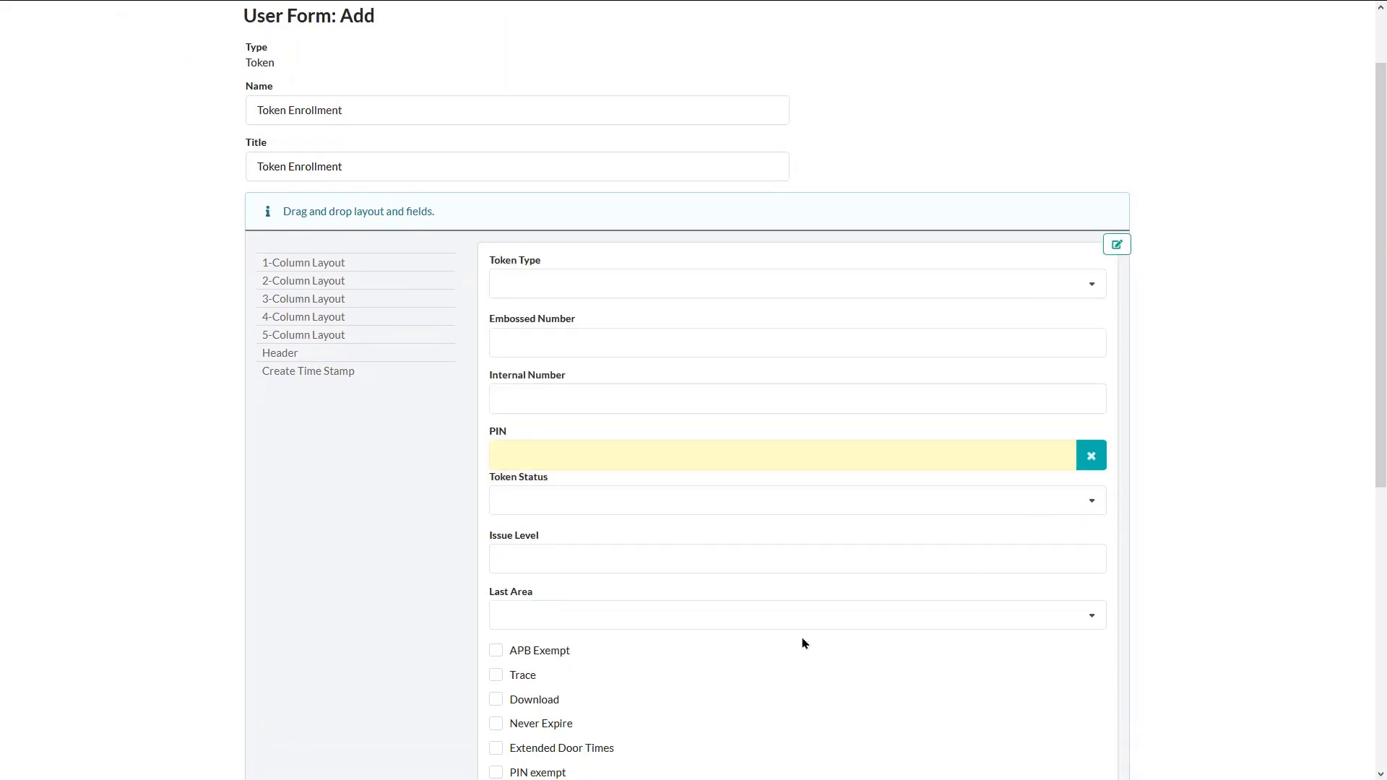
mouse_move(754, 337)
click(845, 375)
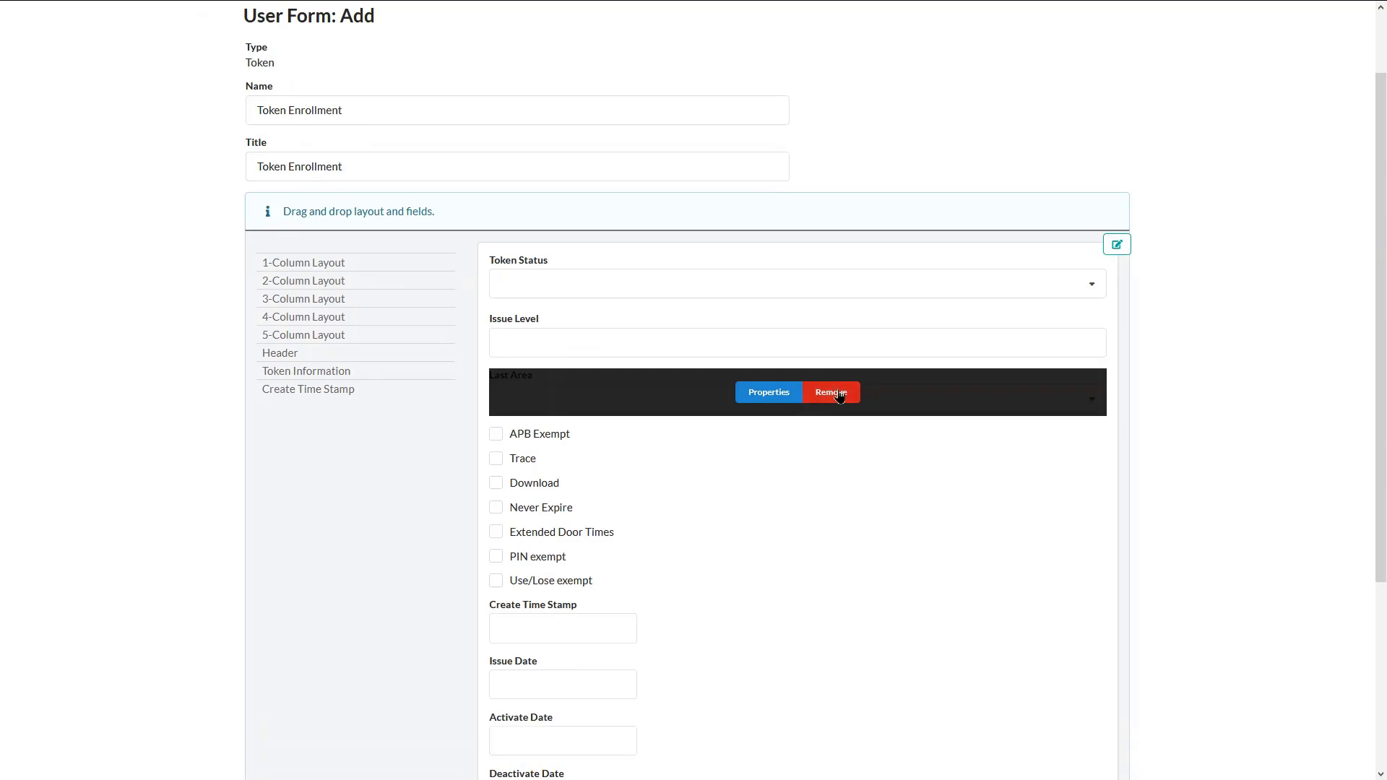
mouse_move(810, 543)
scroll(651, 674, down, 3)
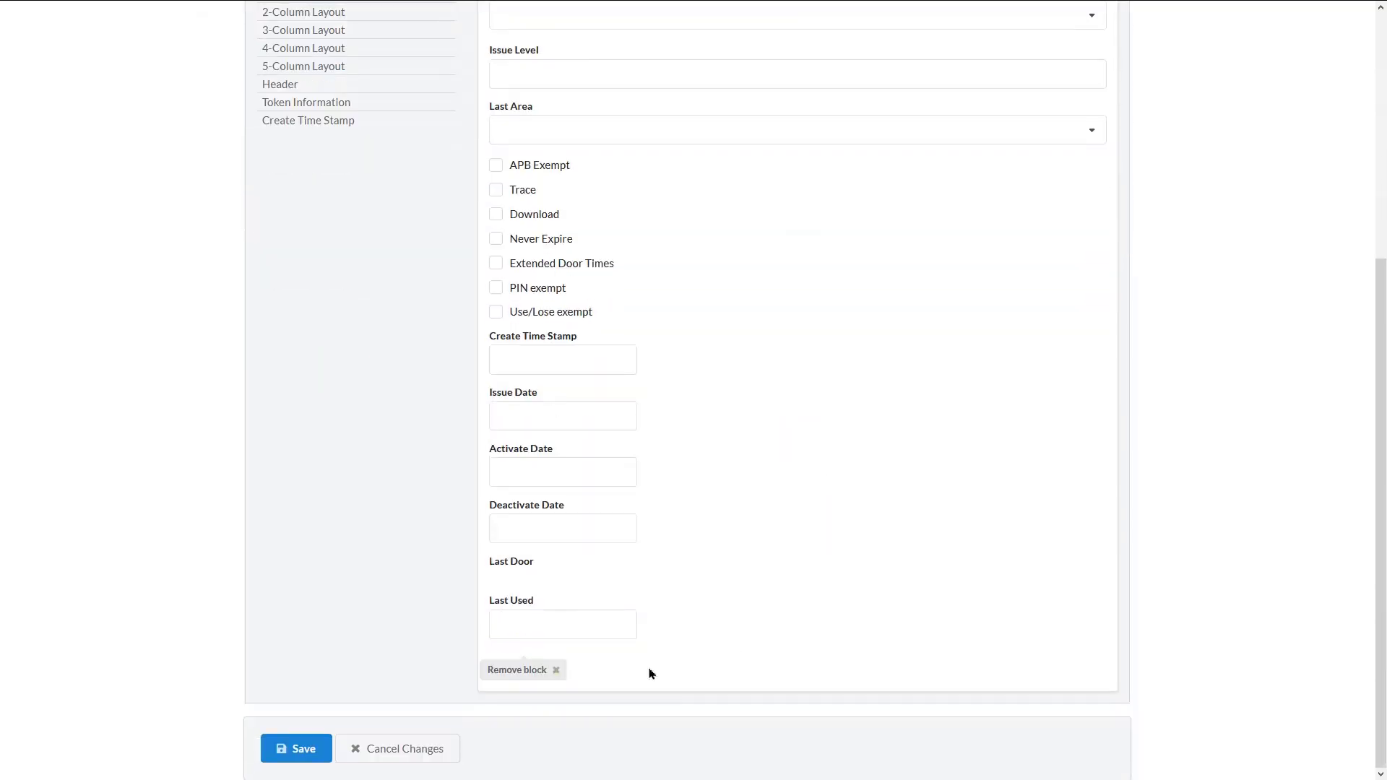
click(556, 671)
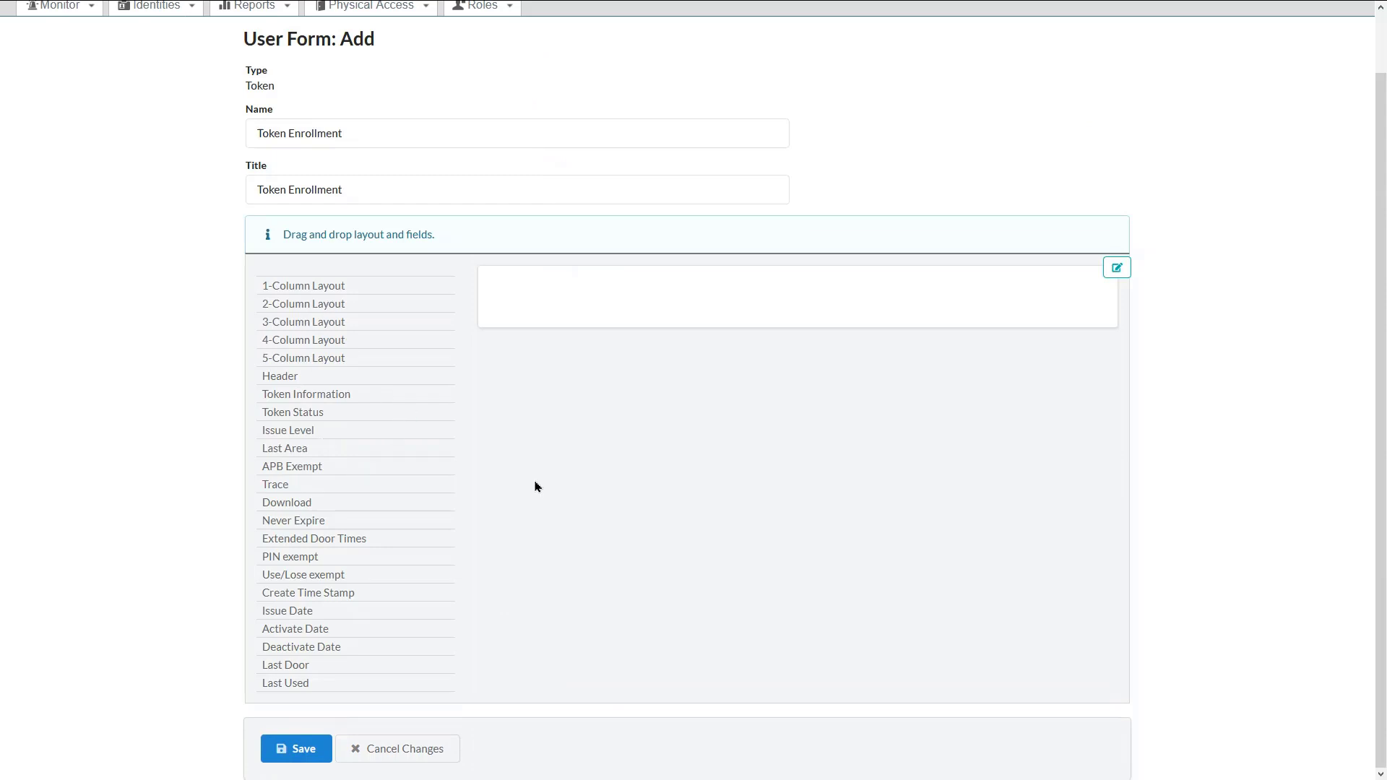
Step: Add a three-column block headed 'Token' with Token Information, Token Status and Never Expire
drag(291, 318, 424, 486)
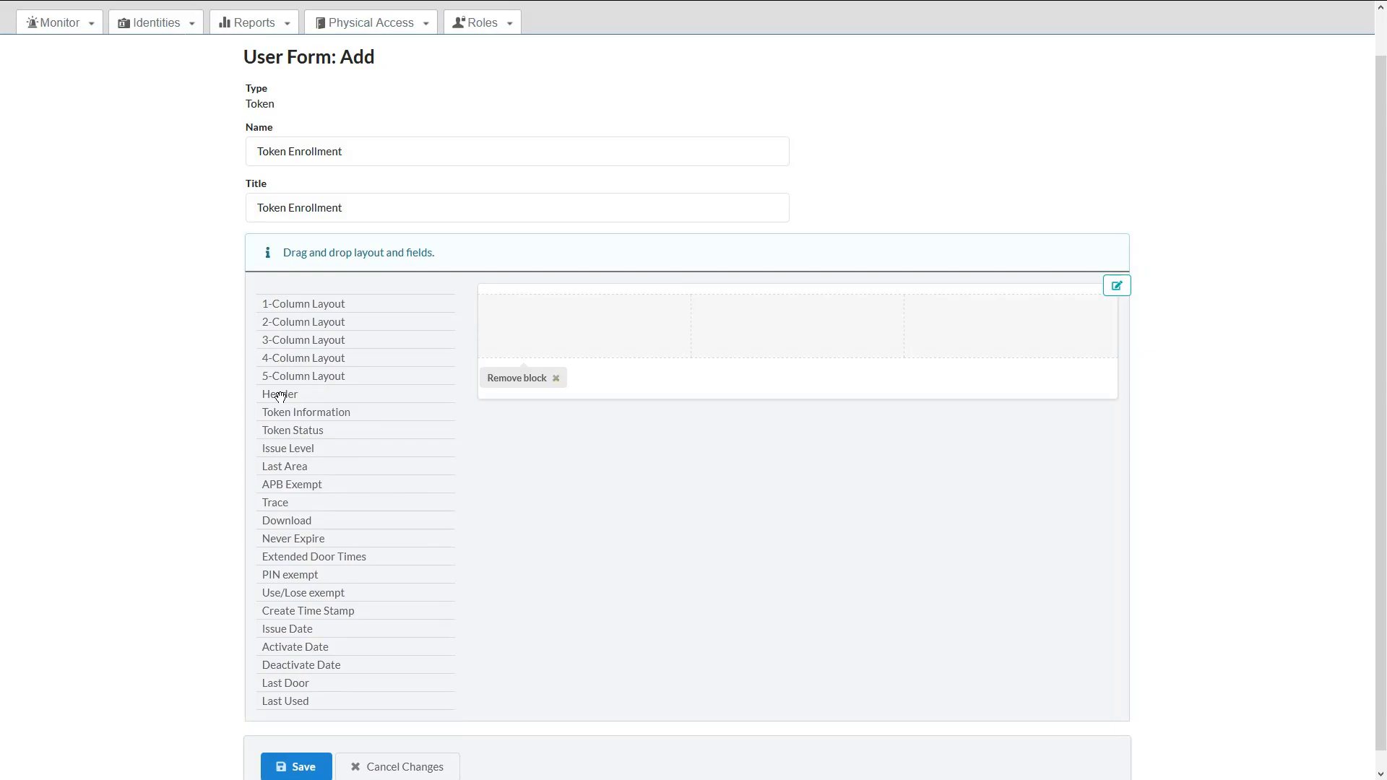
drag(280, 395, 527, 373)
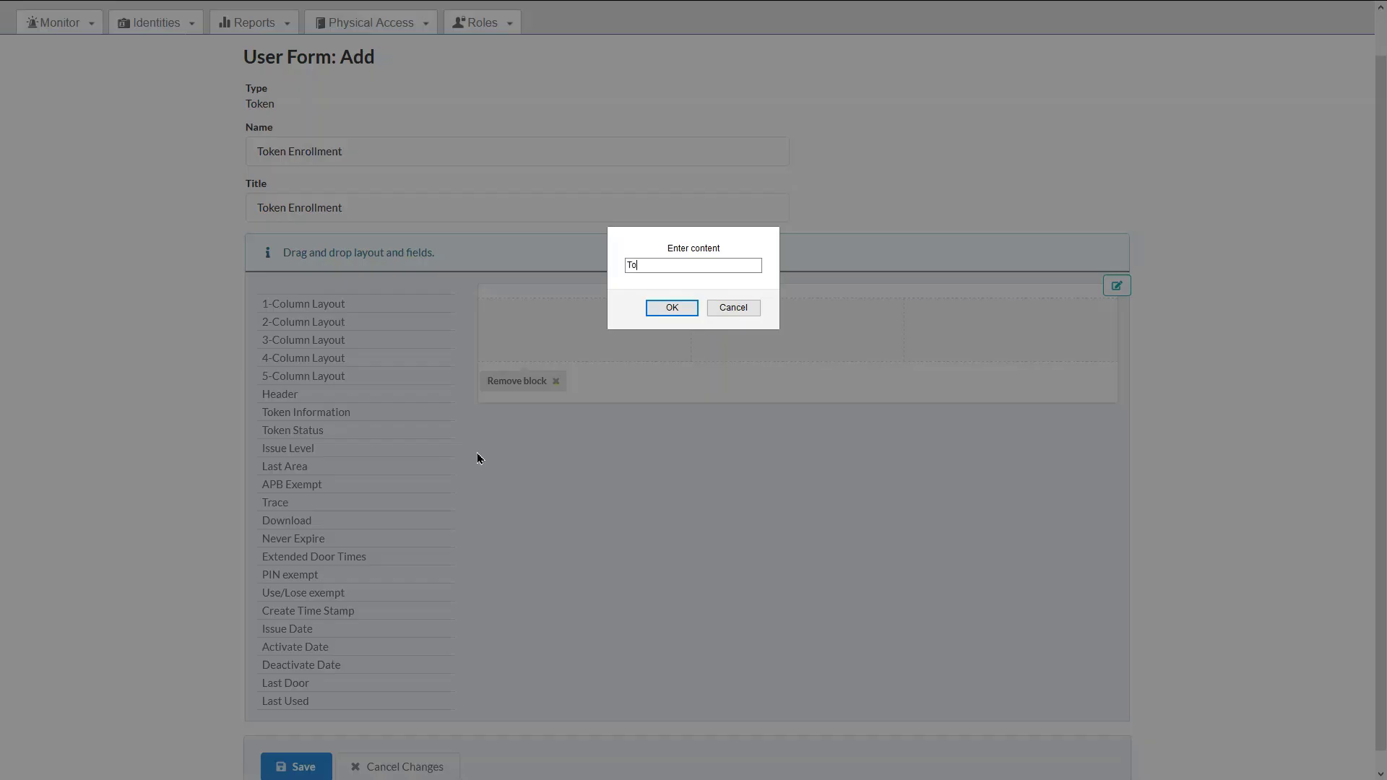
click(659, 308)
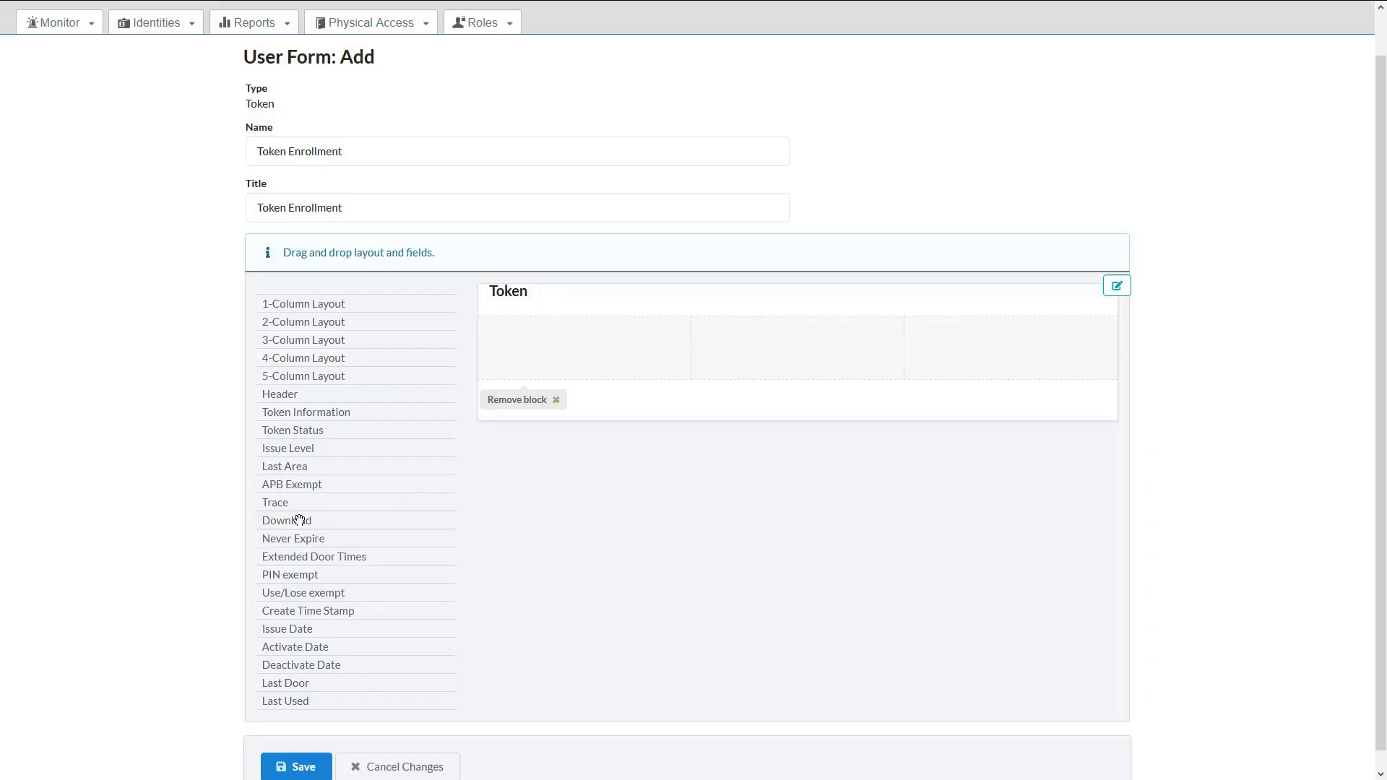
drag(291, 417, 506, 326)
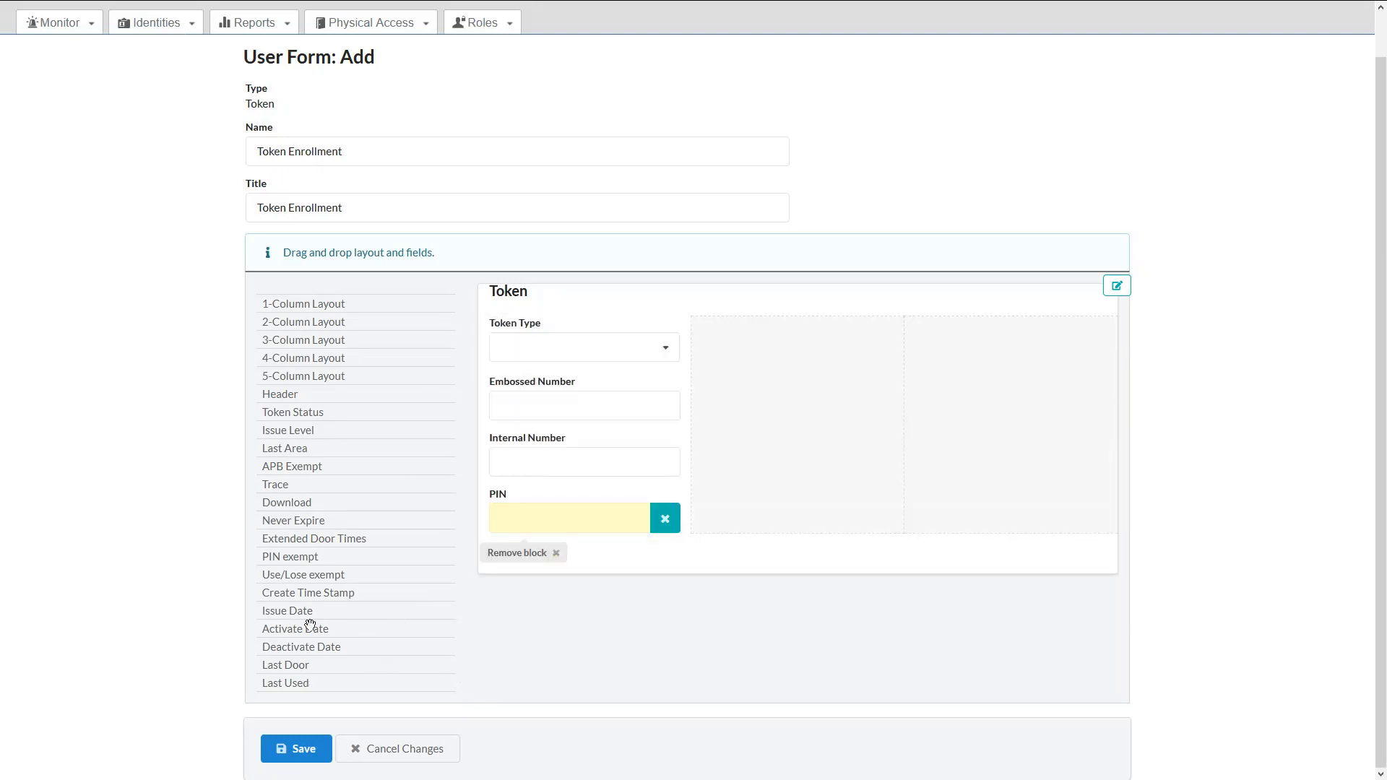
drag(311, 413, 723, 354)
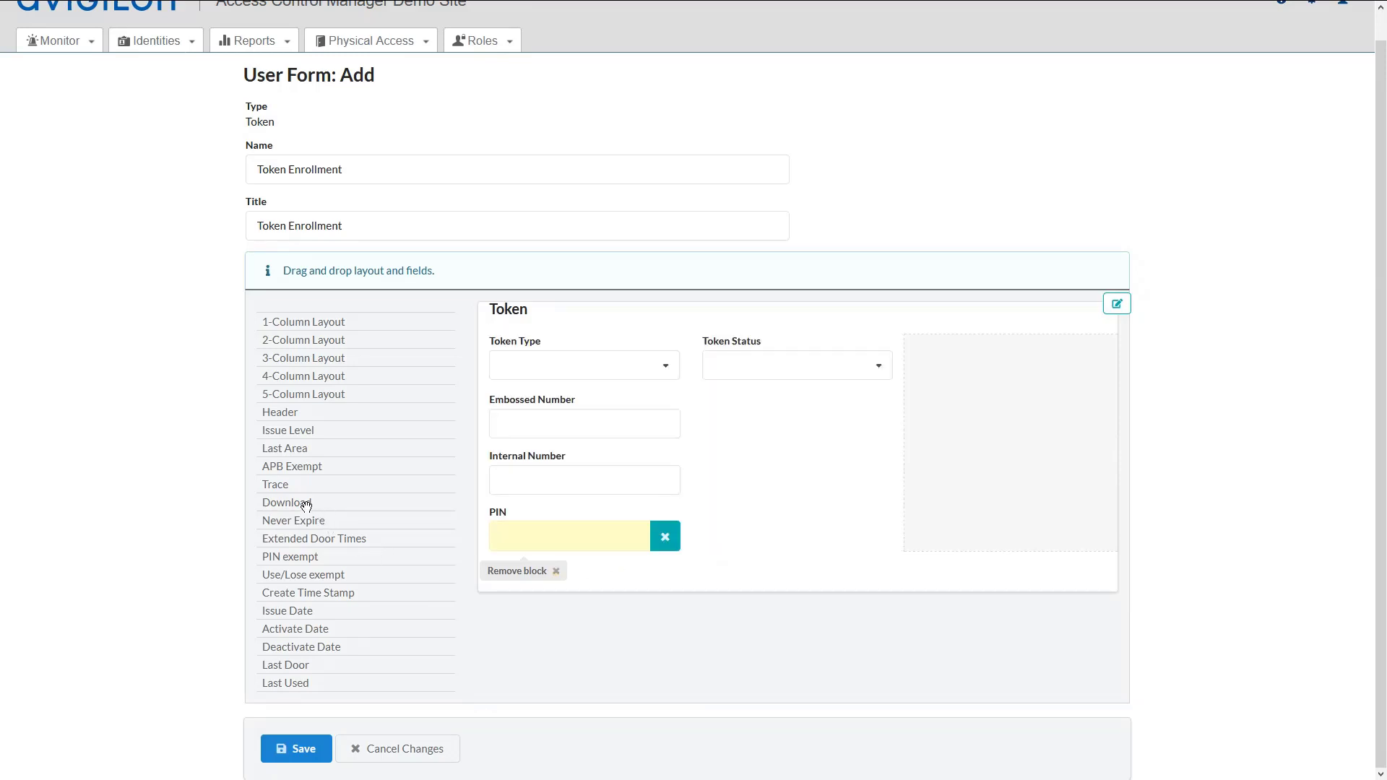
drag(311, 522, 781, 434)
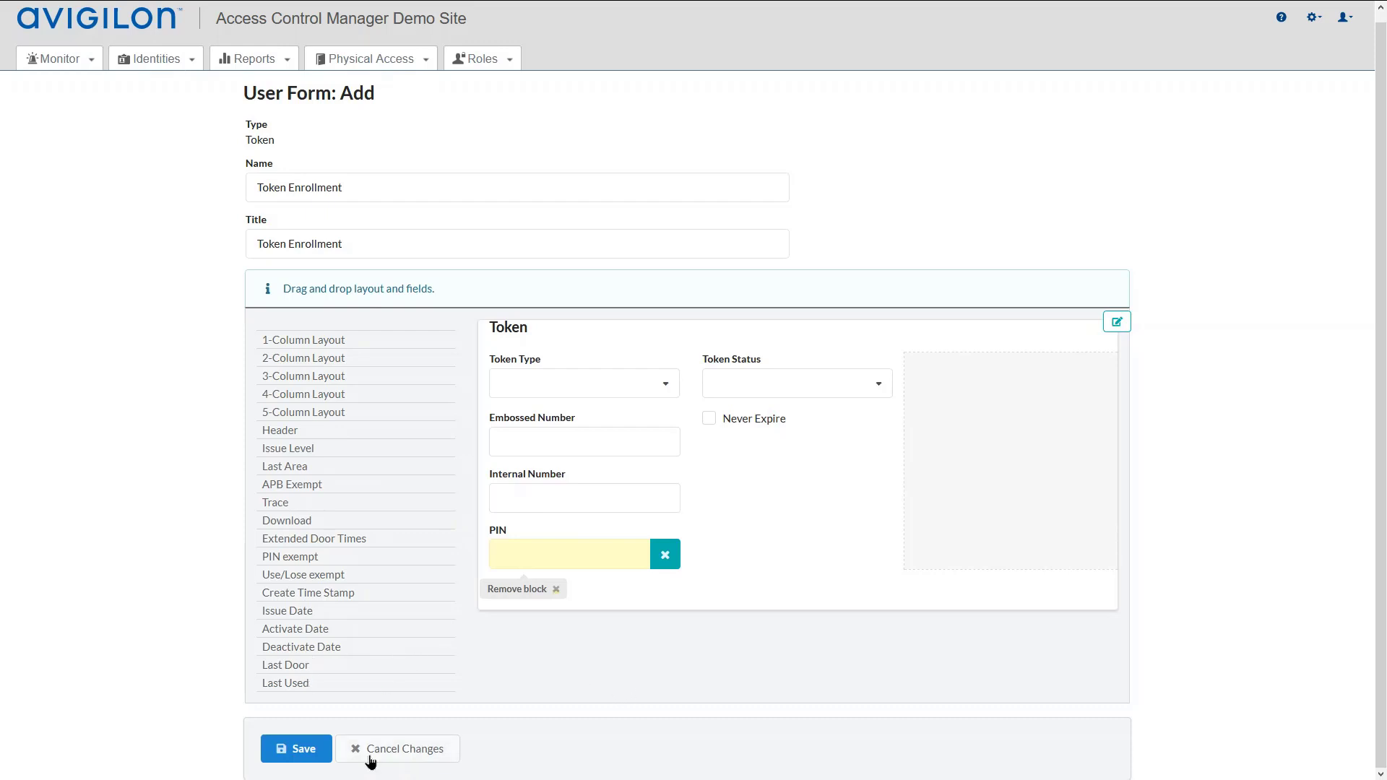
Step: Save Token Enrollment, then assign the form to one operator by moving them into Members
click(293, 756)
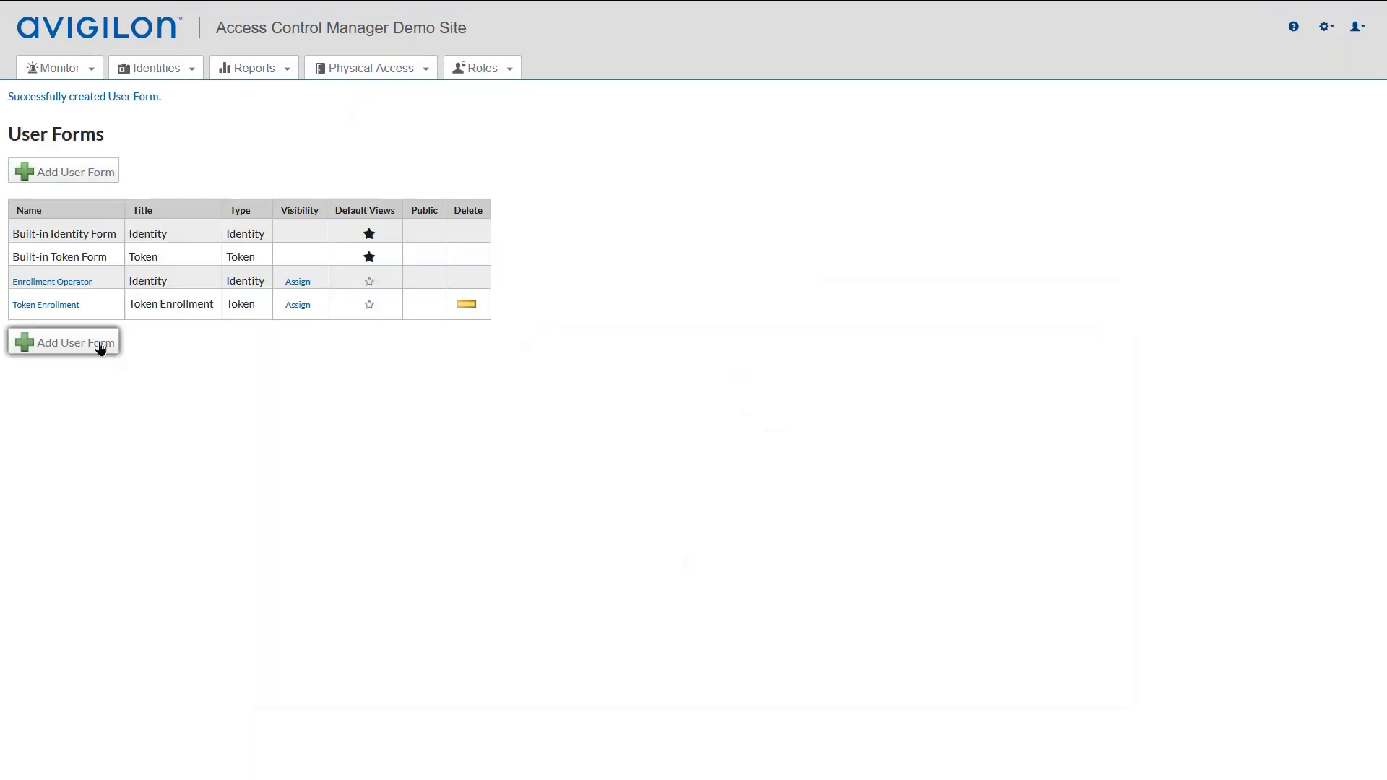
click(296, 307)
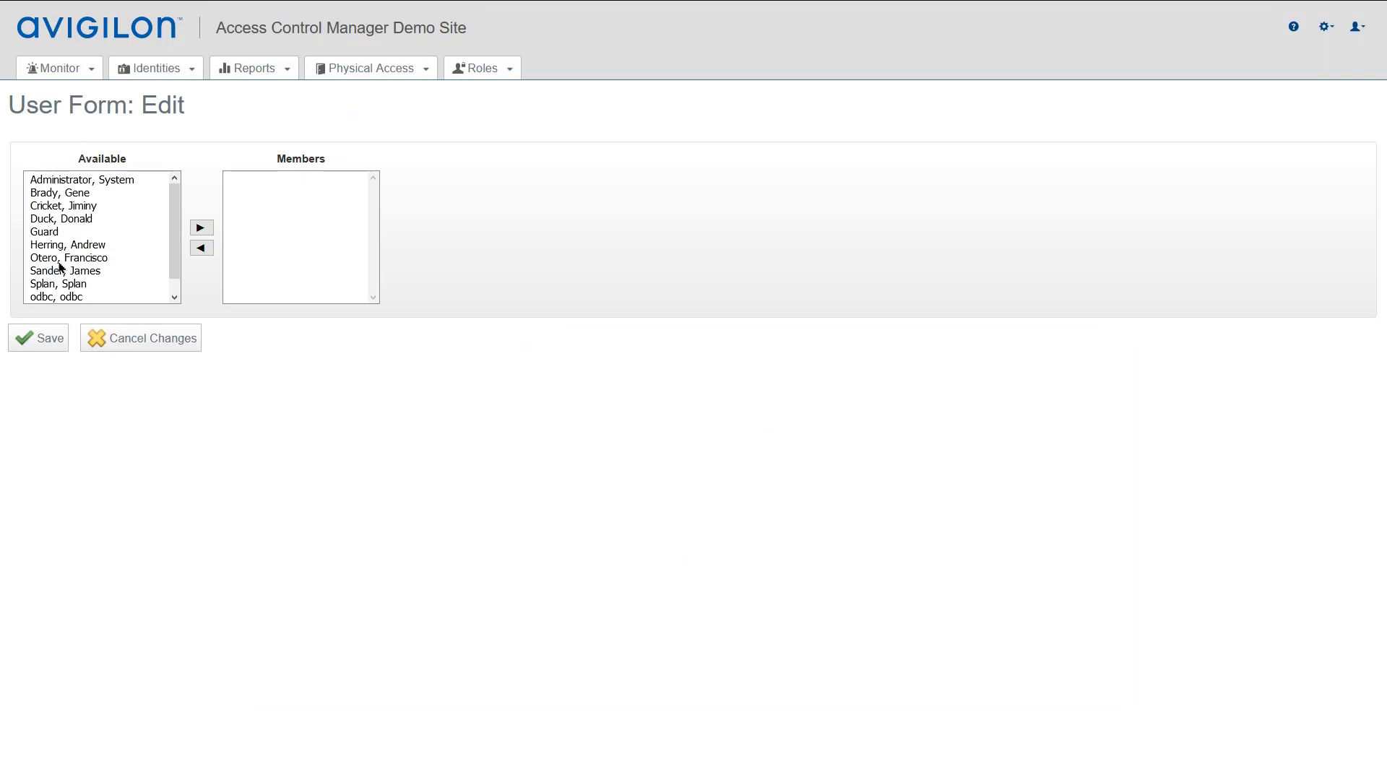
click(63, 271)
click(201, 227)
click(34, 353)
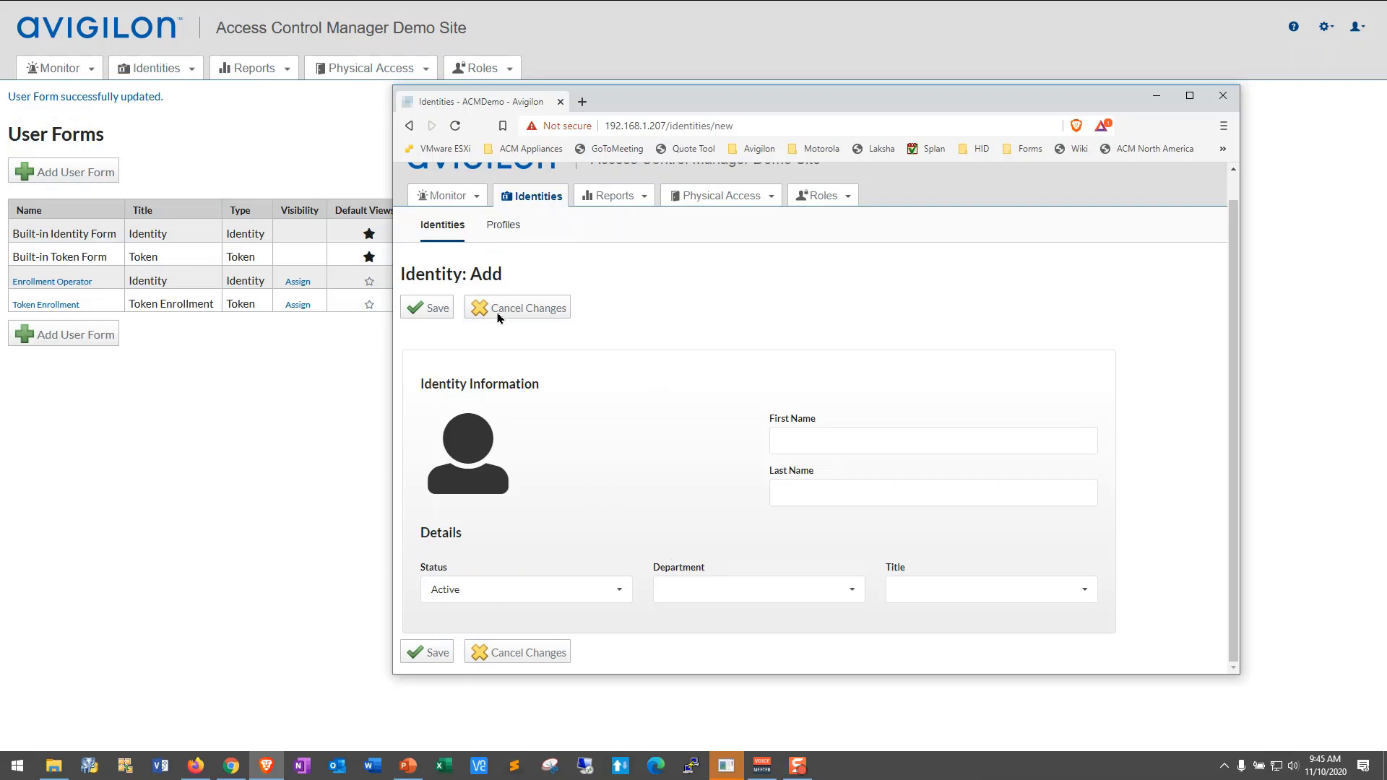
Step: Open an identity from the Identities search and view its Token Enrollment tab showing Internal Number 1099
click(443, 226)
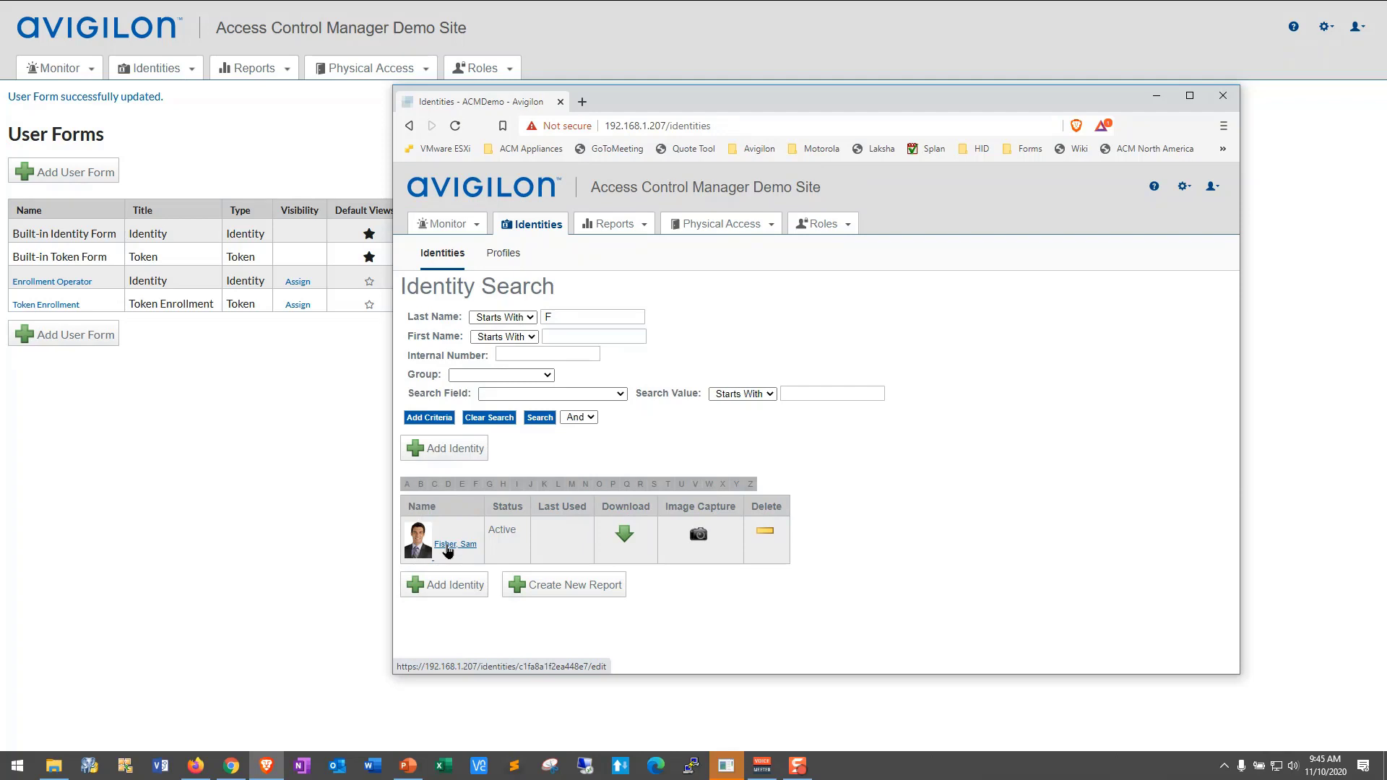
click(447, 546)
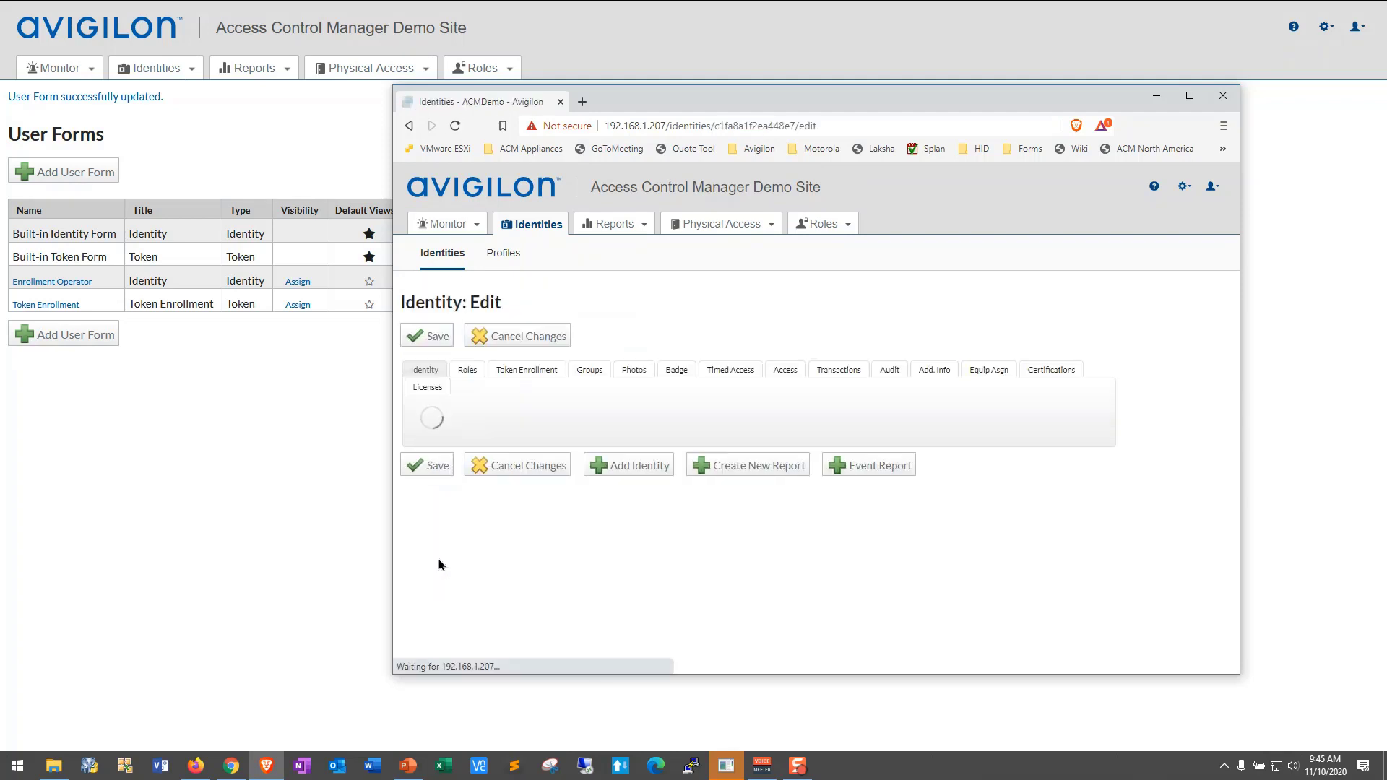
scroll(730, 553, down, 1)
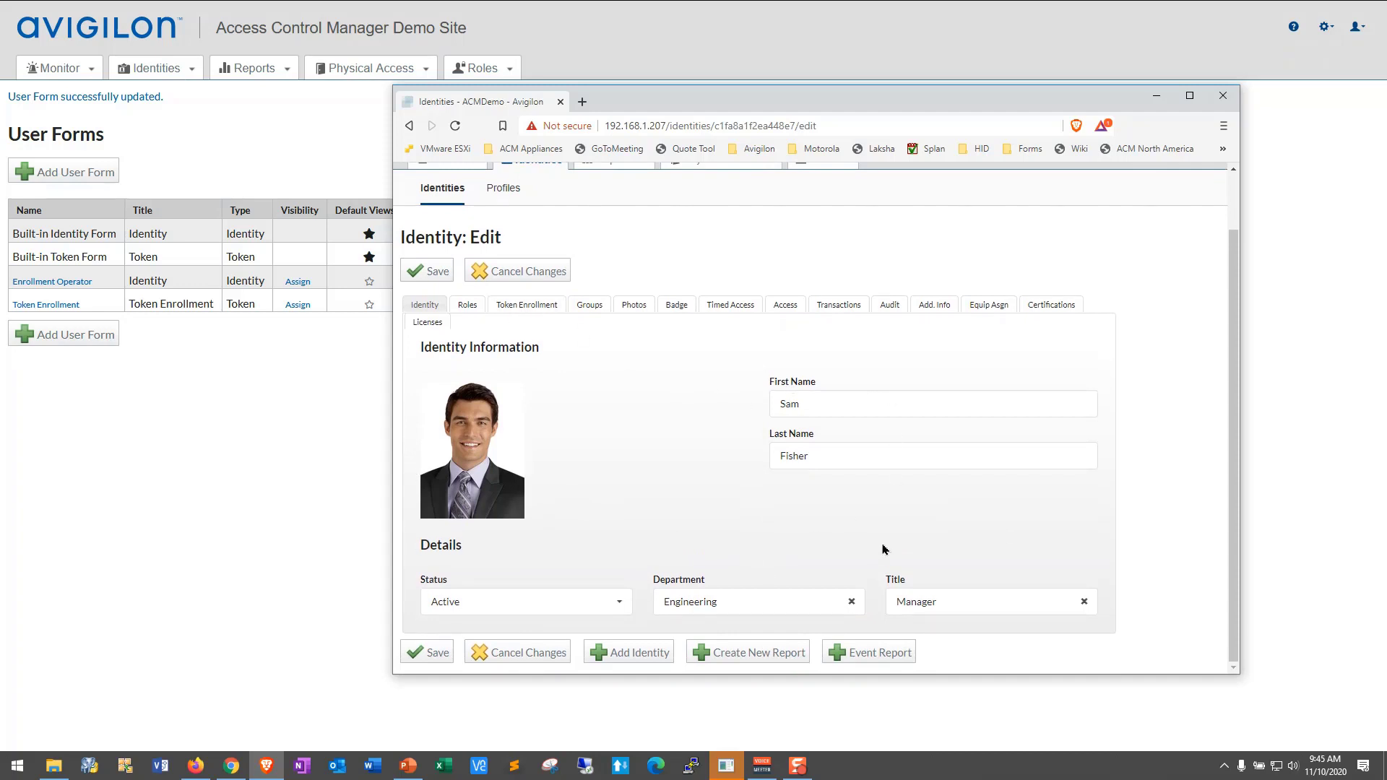
click(523, 309)
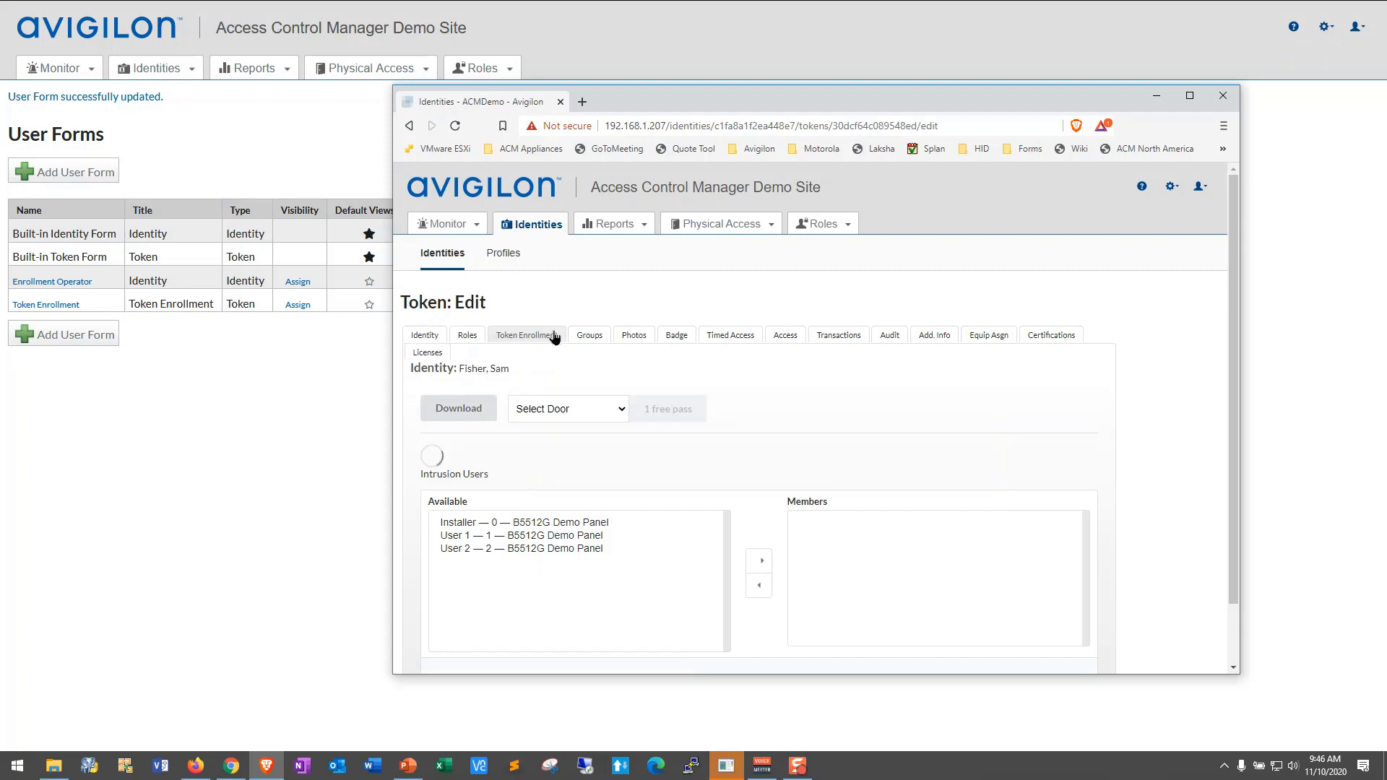
scroll(922, 565, down, 5)
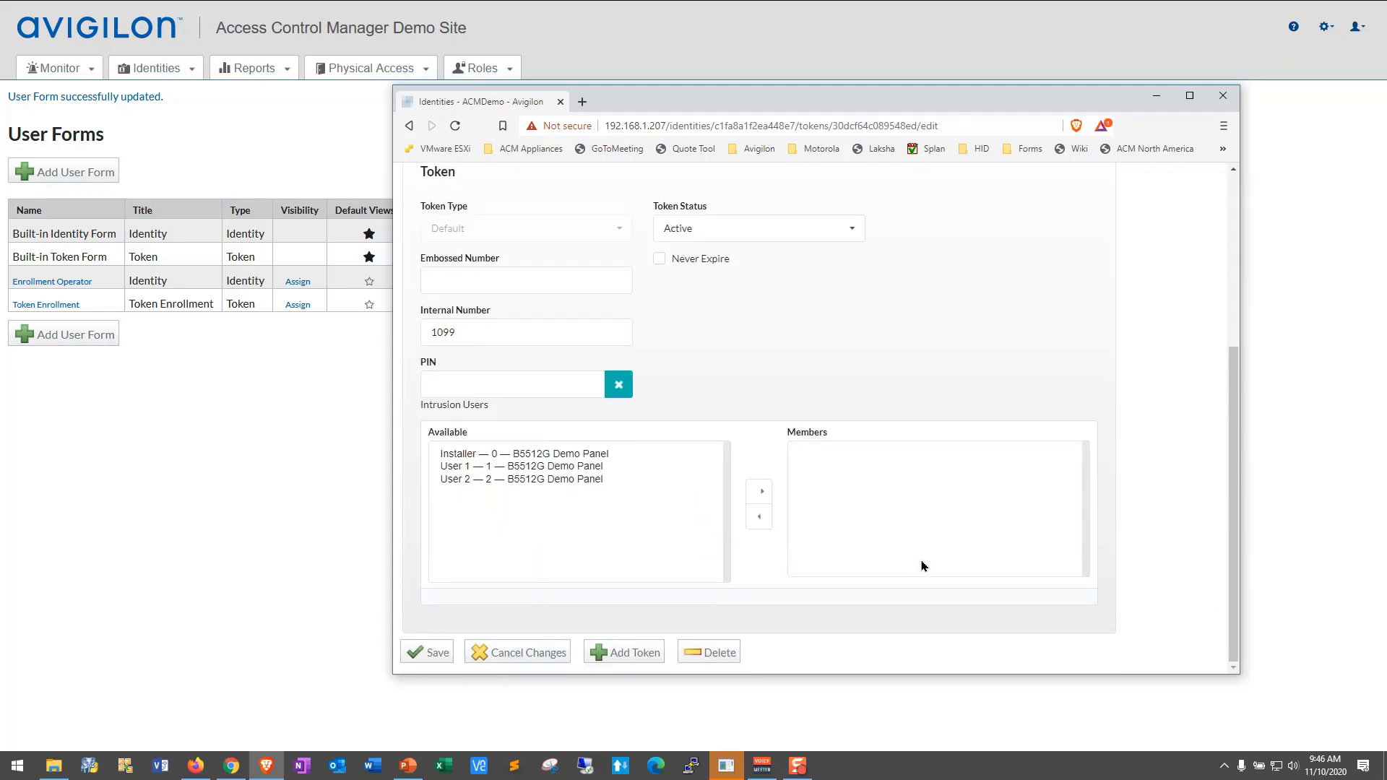
scroll(922, 565, up, 4)
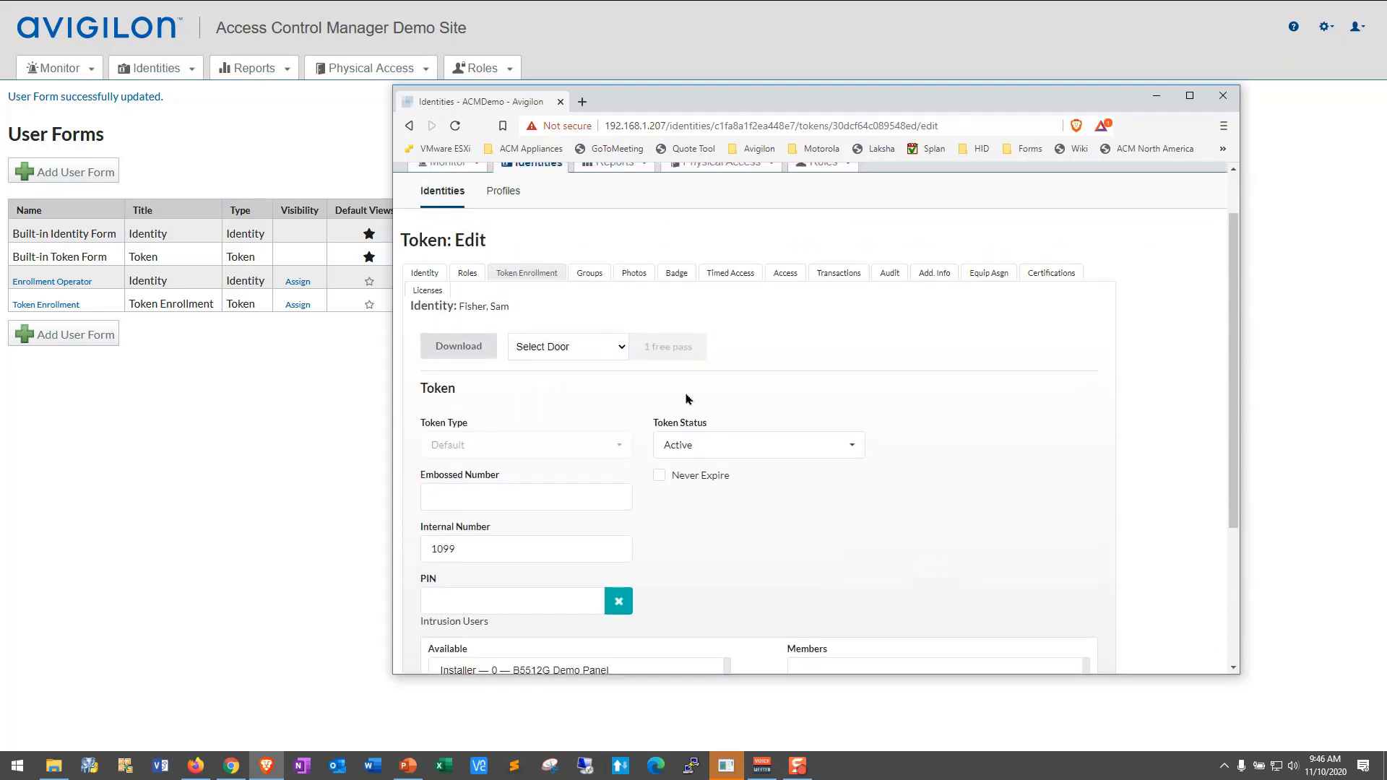